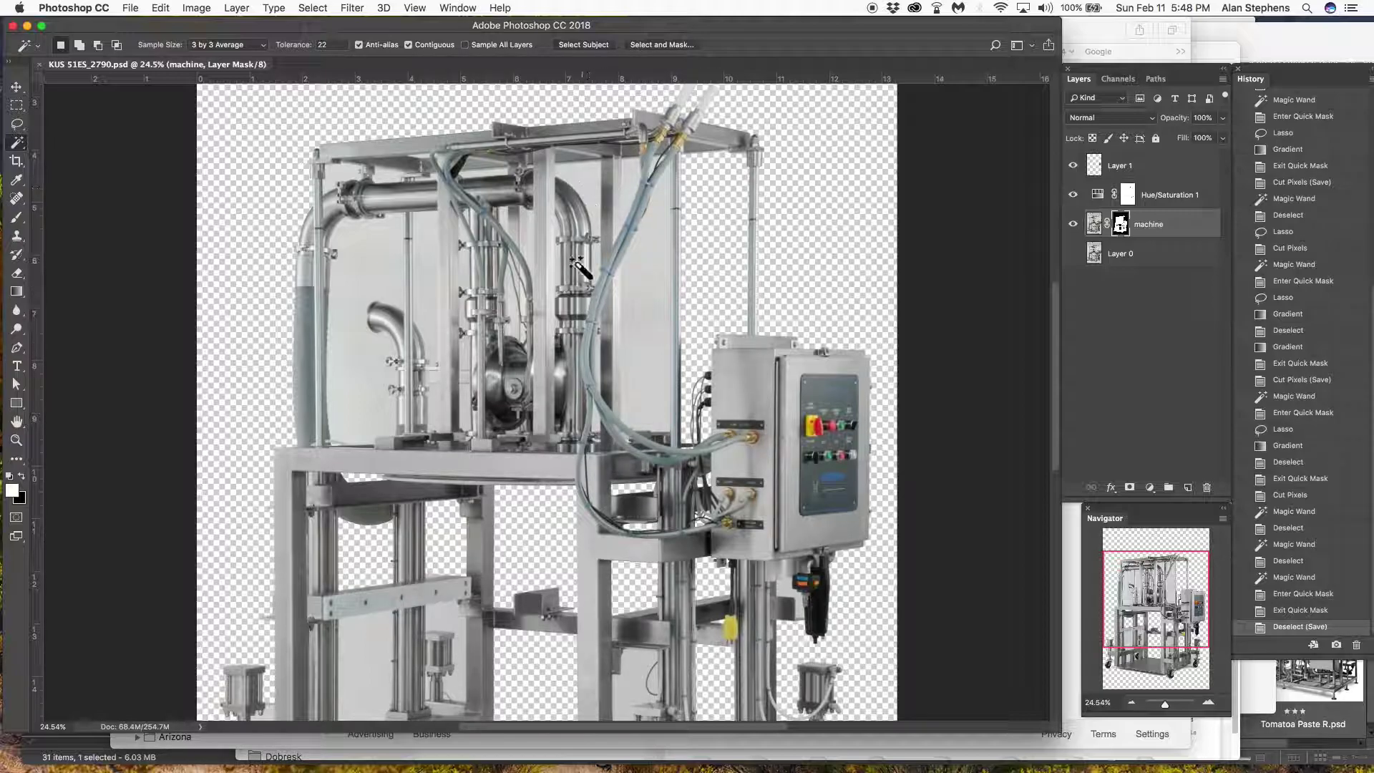
Magic-wand the grey gap beside the vertical pipe and hose, and cut it to transparency
{"action": "scroll", "coordinate": [576, 264], "scroll_direction": "up", "scroll_amount": 5}
{"action": "left_click", "coordinate": [619, 222]}
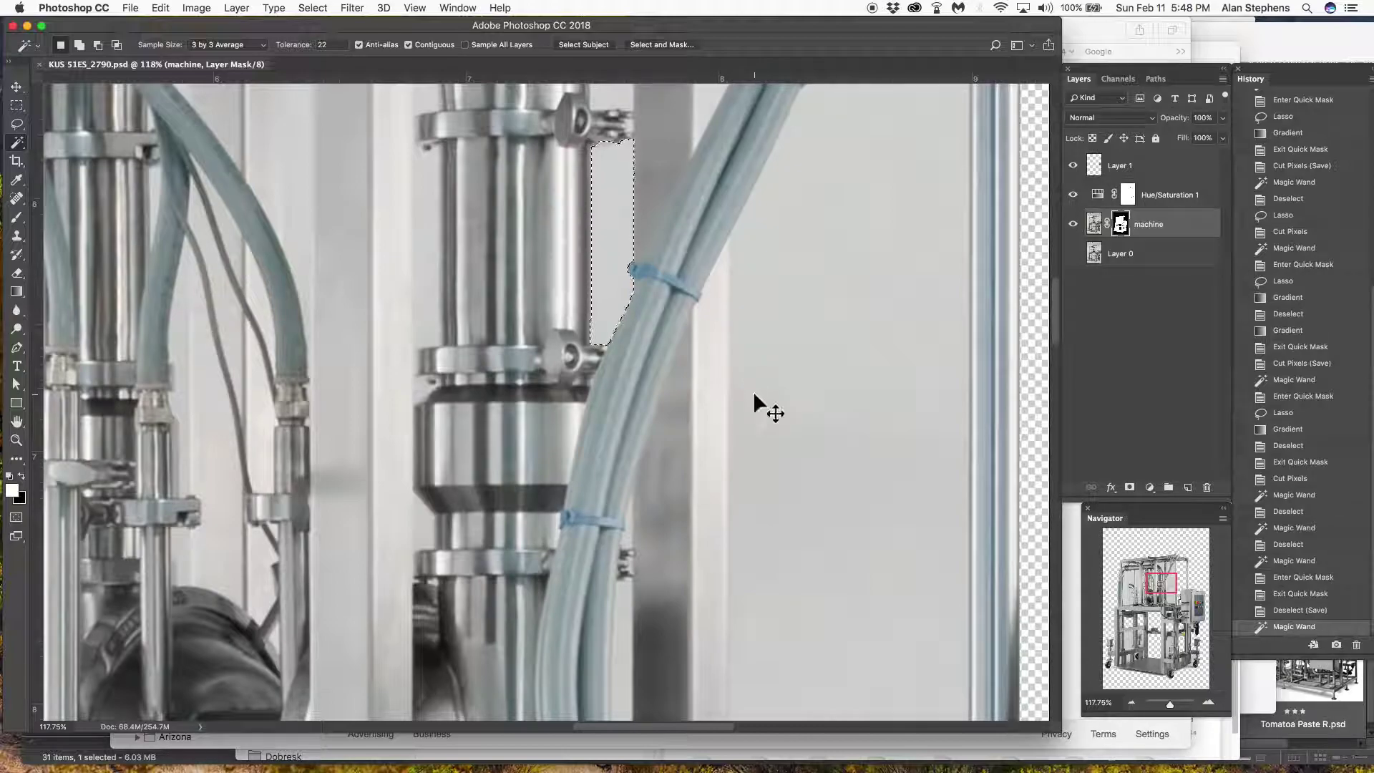
{"action": "key", "text": "super+x"}
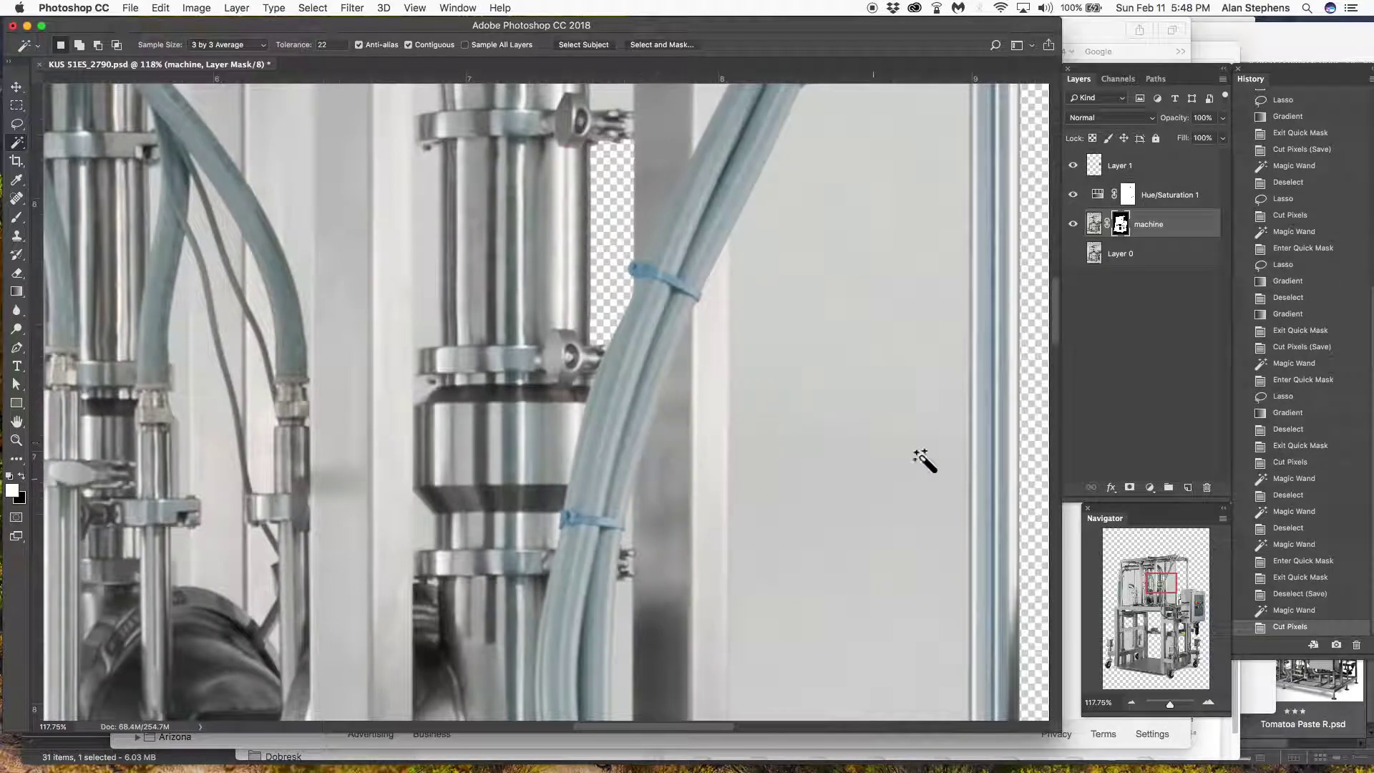
Magic-wand the light grey wall behind the lower cylinder and view it as a quick mask
{"action": "left_click_drag", "start_coordinate": [1057, 307], "coordinate": [1025, 510]}
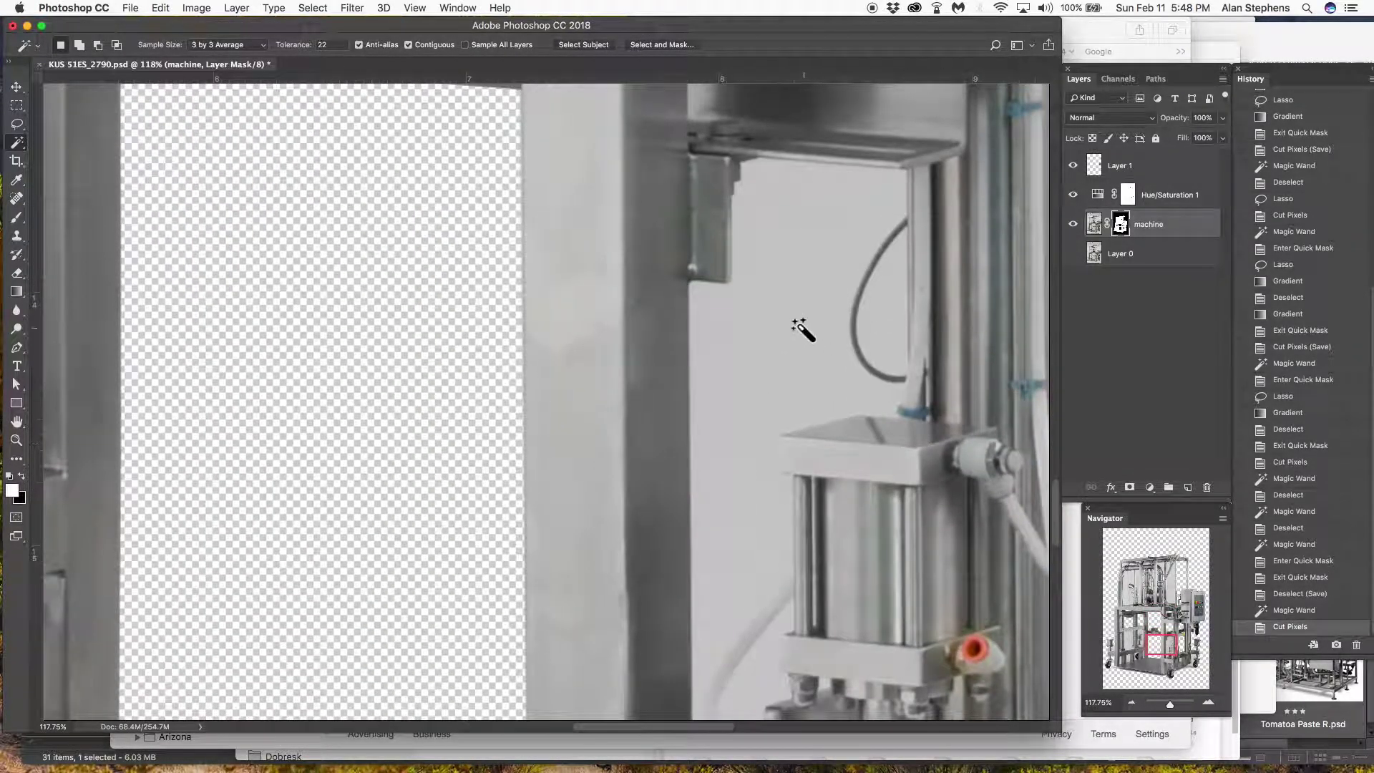
{"action": "left_click", "coordinate": [804, 330]}
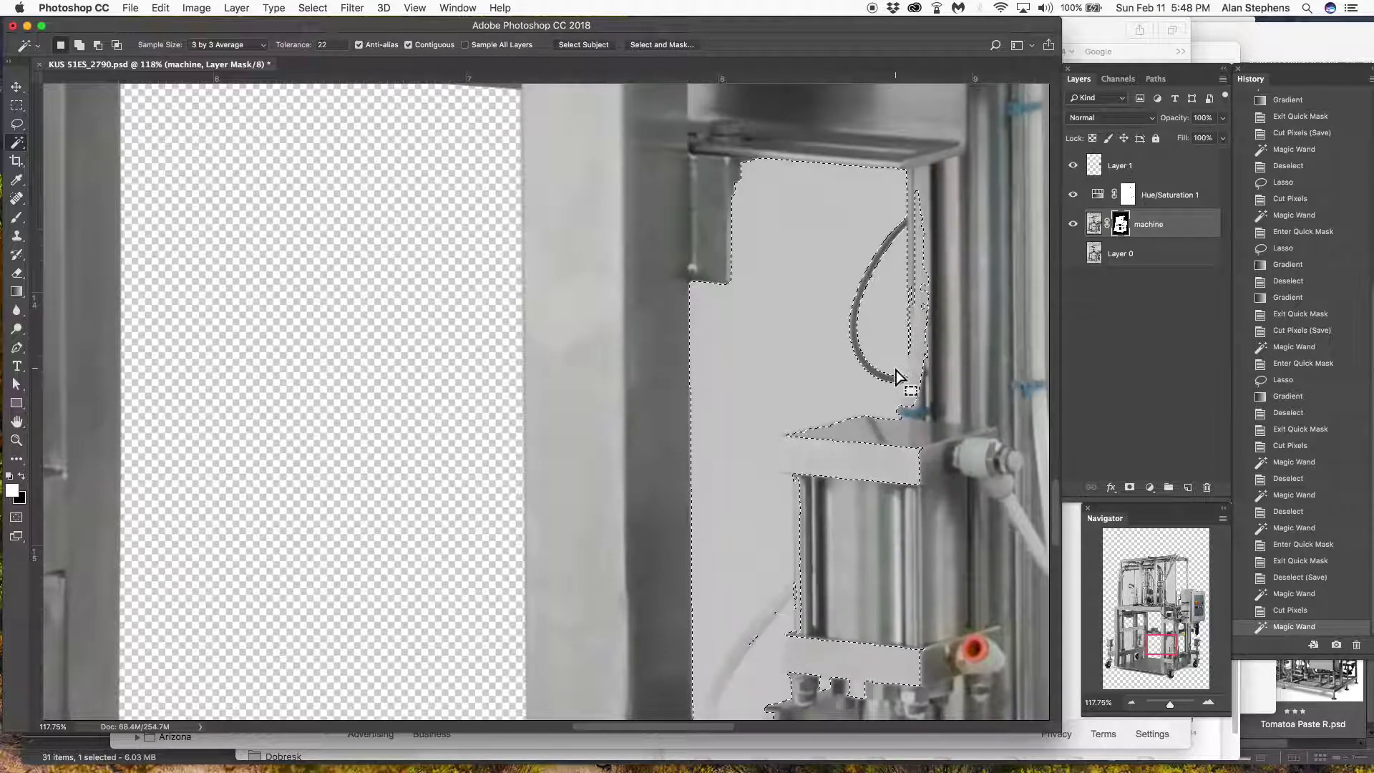
{"action": "key", "text": "q"}
Lasso a closed outline around the cylinder and its vertical hose
{"action": "key", "text": "l"}
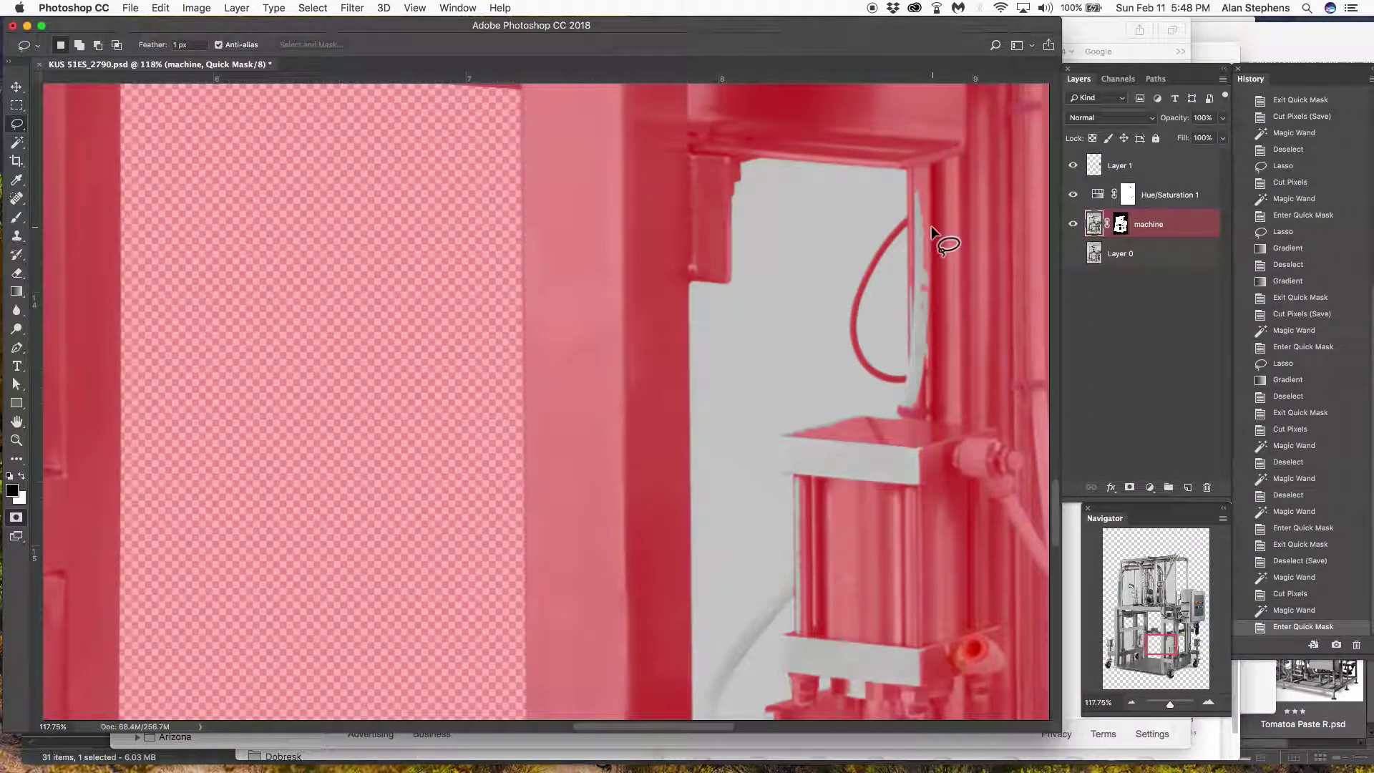
{"action": "mouse_move", "coordinate": [907, 184]}
{"action": "left_mouse_down"}
{"action": "mouse_move", "coordinate": [921, 245]}
{"action": "mouse_move", "coordinate": [908, 374]}
{"action": "left_mouse_up"}
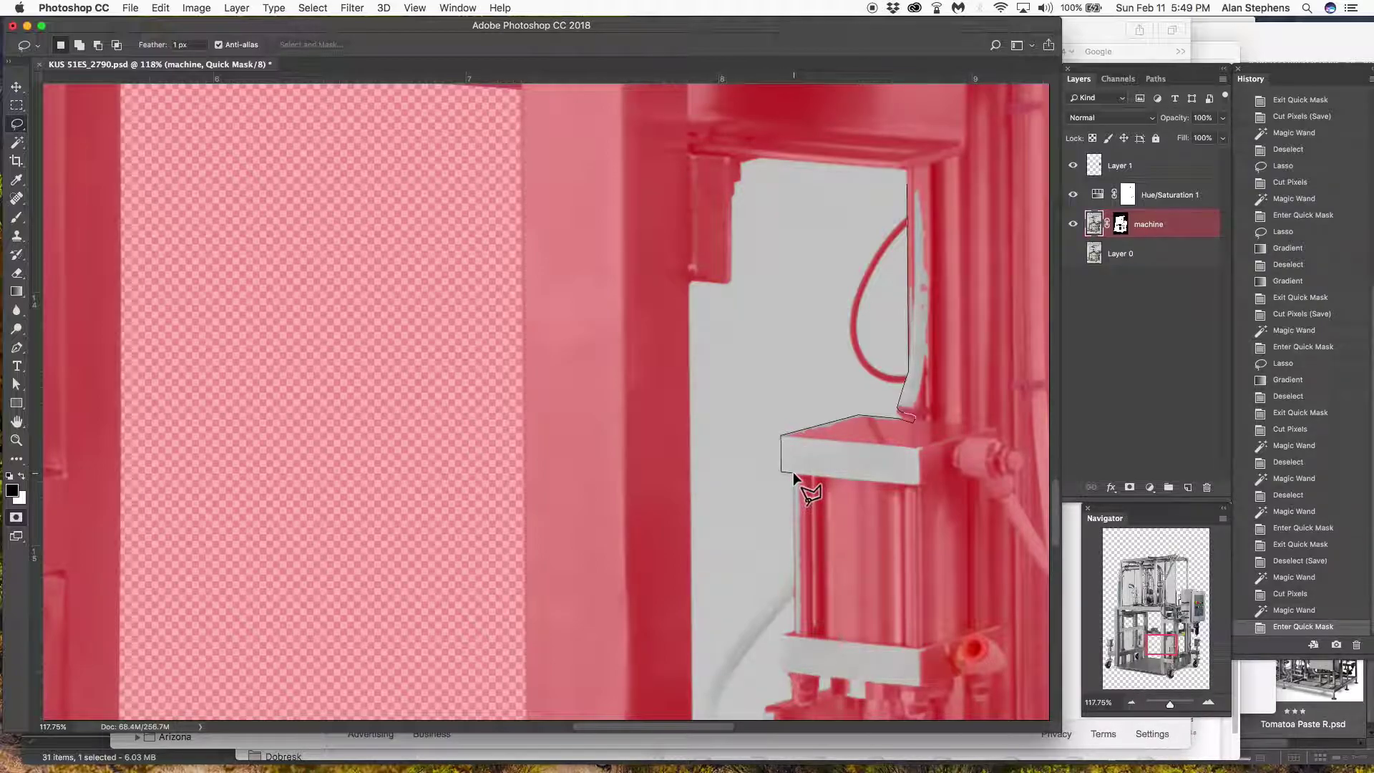
{"action": "mouse_move", "coordinate": [793, 471]}
{"action": "left_mouse_down"}
{"action": "mouse_move", "coordinate": [793, 632]}
{"action": "mouse_move", "coordinate": [774, 622]}
{"action": "mouse_move", "coordinate": [807, 626]}
{"action": "mouse_move", "coordinate": [781, 634]}
{"action": "mouse_move", "coordinate": [777, 674]}
{"action": "mouse_move", "coordinate": [928, 688]}
{"action": "mouse_move", "coordinate": [934, 432]}
{"action": "left_mouse_up"}
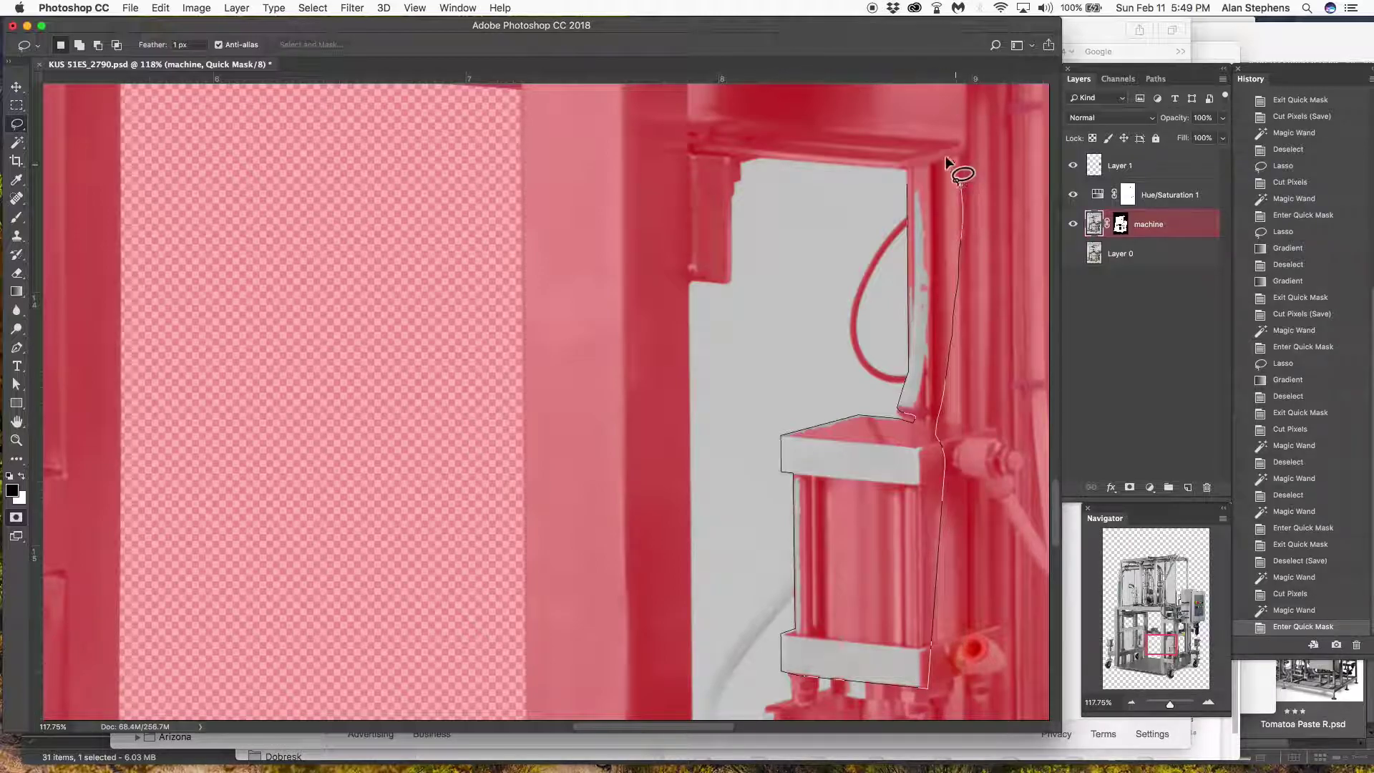
{"action": "mouse_move", "coordinate": [959, 183]}
{"action": "left_mouse_down"}
{"action": "mouse_move", "coordinate": [946, 158]}
{"action": "mouse_move", "coordinate": [909, 182]}
{"action": "left_mouse_up"}
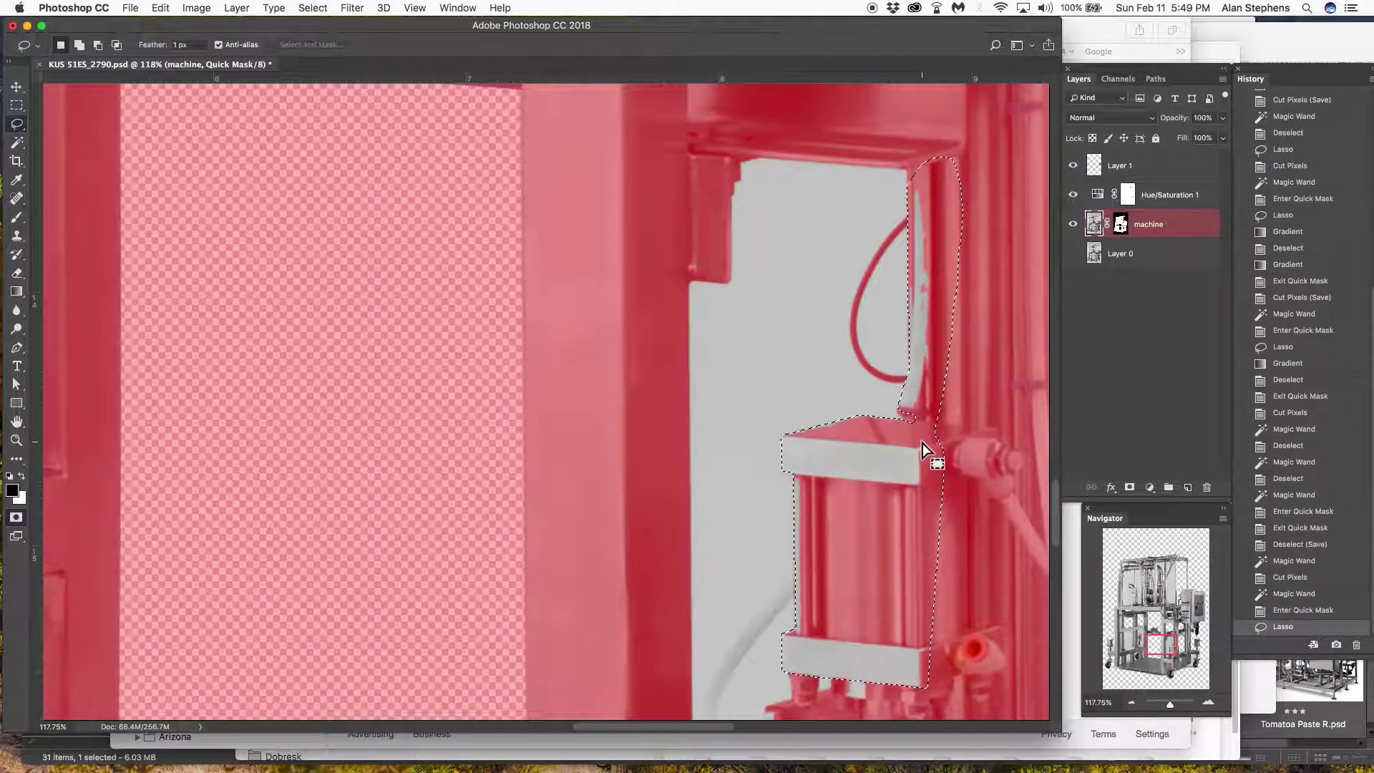
Gradient-fill the outlined cylinder with mask red, then deselect
{"action": "key", "text": "g"}
{"action": "left_click_drag", "start_coordinate": [922, 444], "coordinate": [1002, 441]}
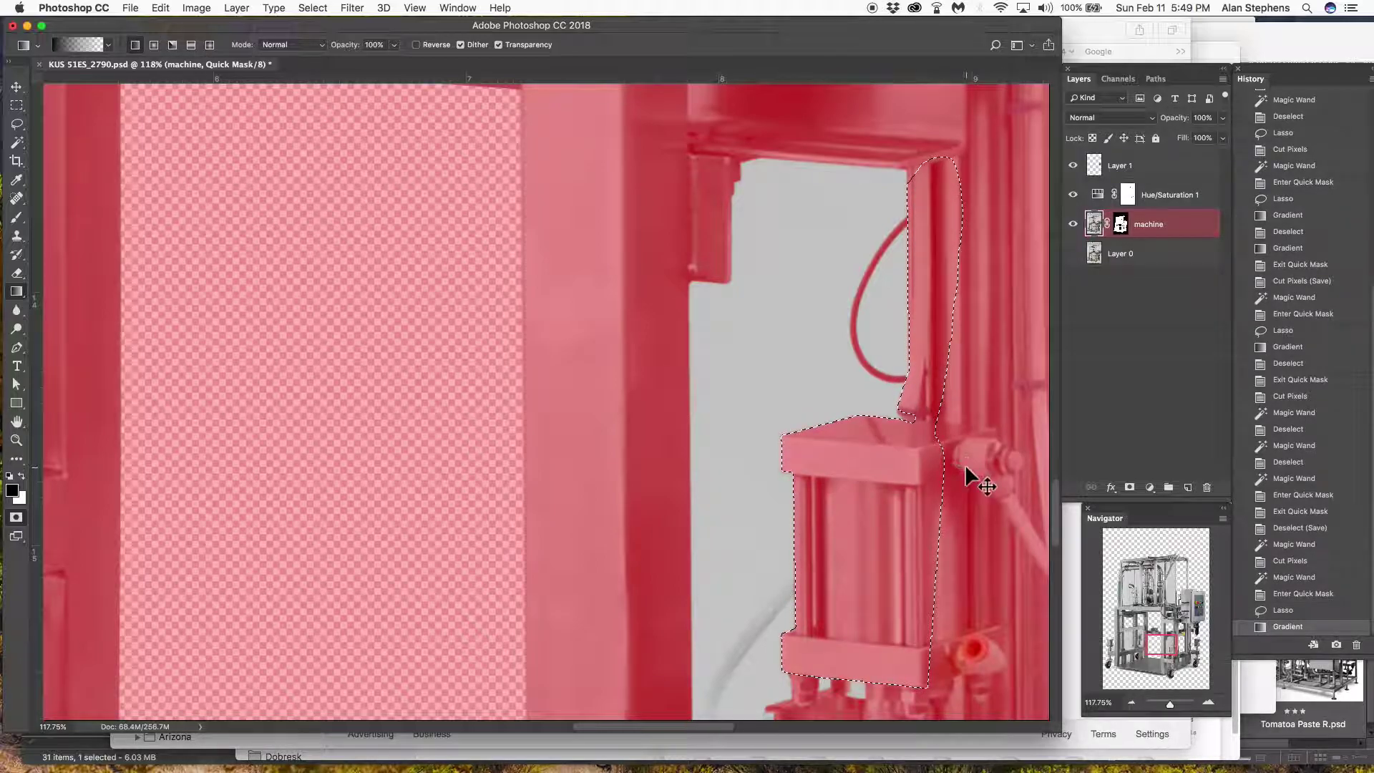
{"action": "key", "text": "super+d"}
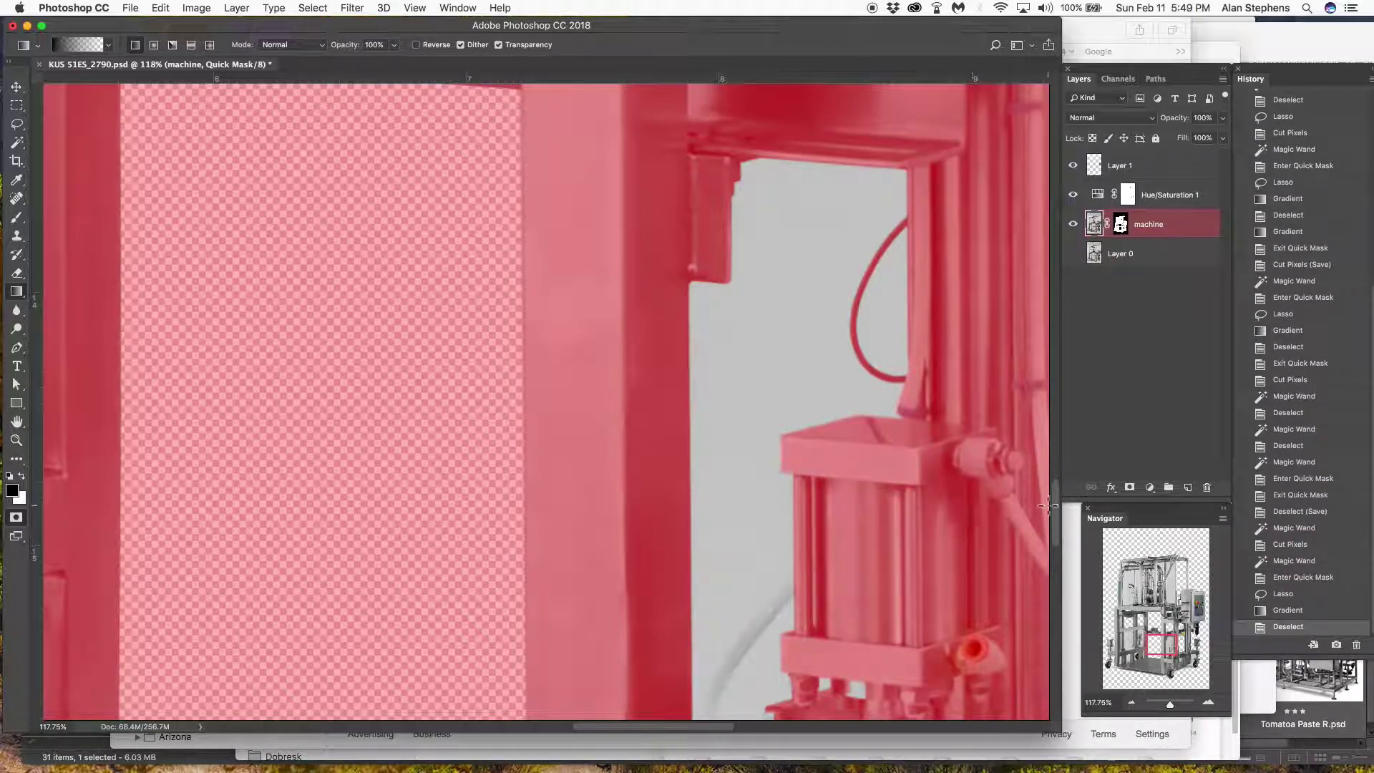
Lasso and fill the small bracket below the cylinder, then leave Quick Mask
{"action": "left_click_drag", "start_coordinate": [1057, 506], "coordinate": [1057, 534]}
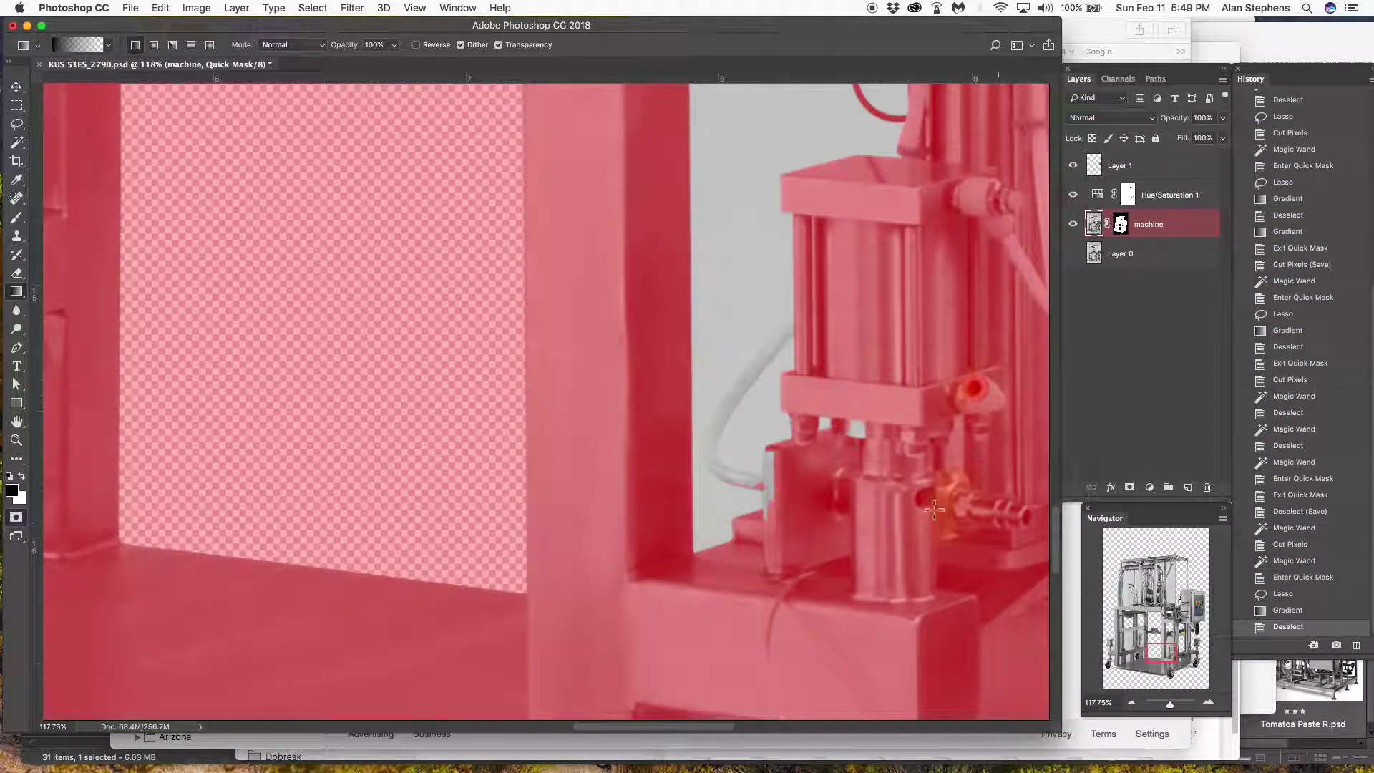
{"action": "key", "text": "l"}
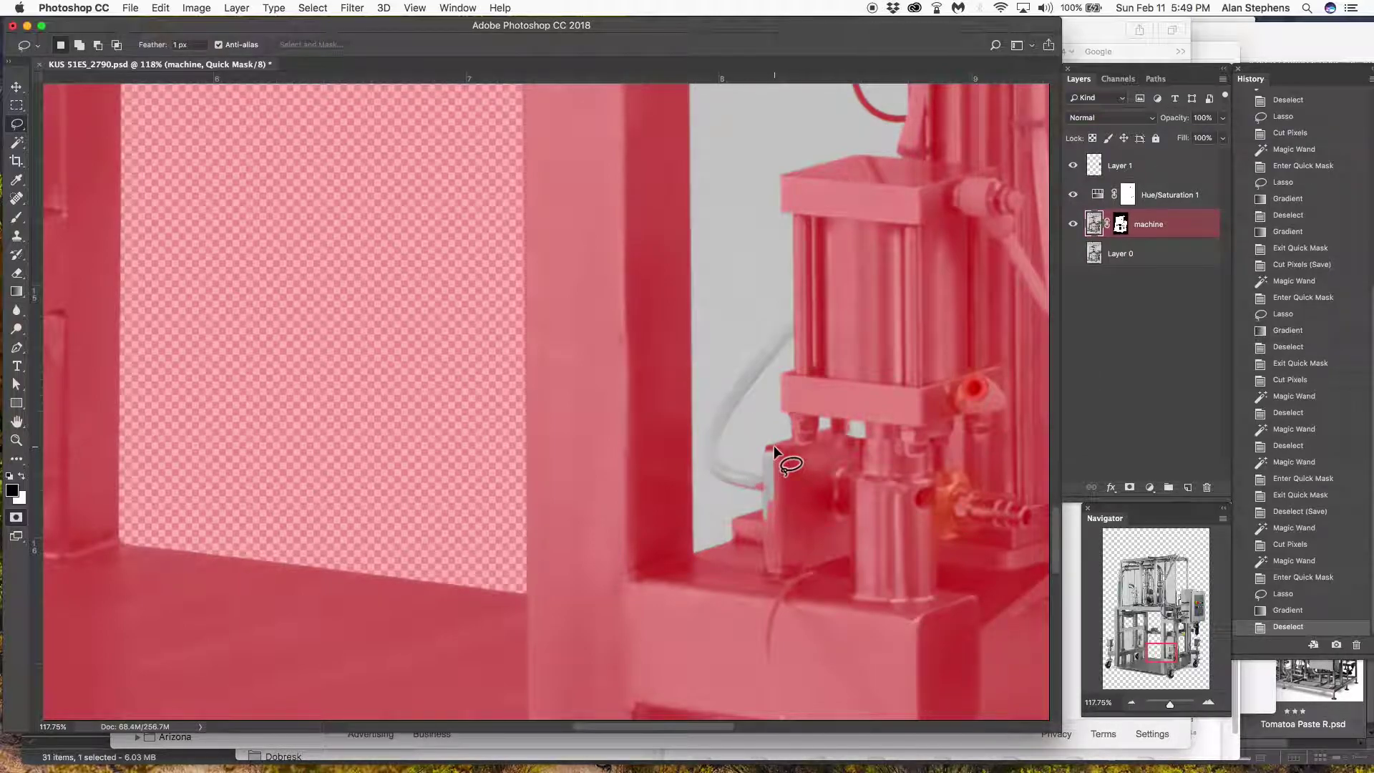
{"action": "left_click_drag", "start_coordinate": [765, 448], "coordinate": [763, 527]}
{"action": "left_click_drag", "start_coordinate": [810, 465], "coordinate": [863, 491]}
{"action": "key", "text": "g"}
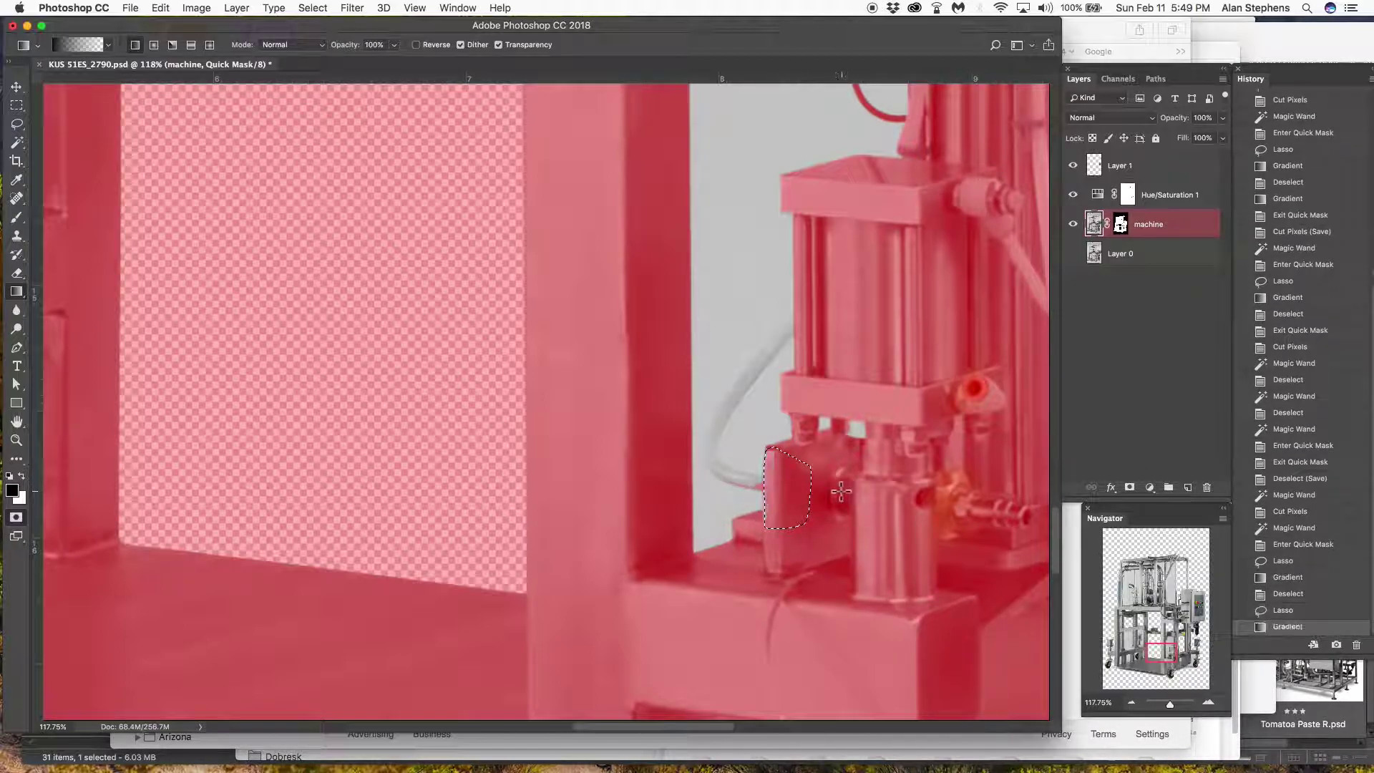
{"action": "key", "text": "q"}
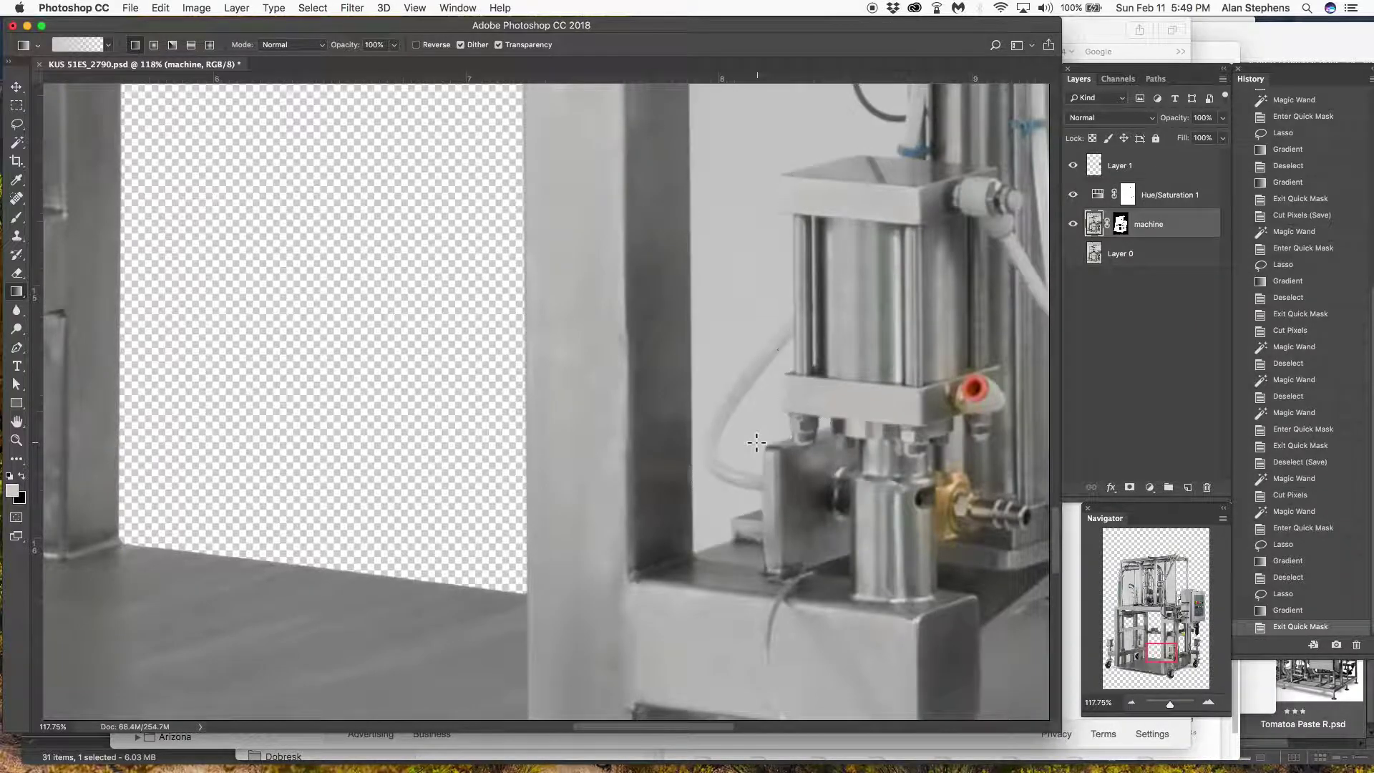
In Quick Mask, trace a closed Pen path of curved anchors around the grey hose
{"action": "key", "text": "q"}
{"action": "key", "text": "p"}
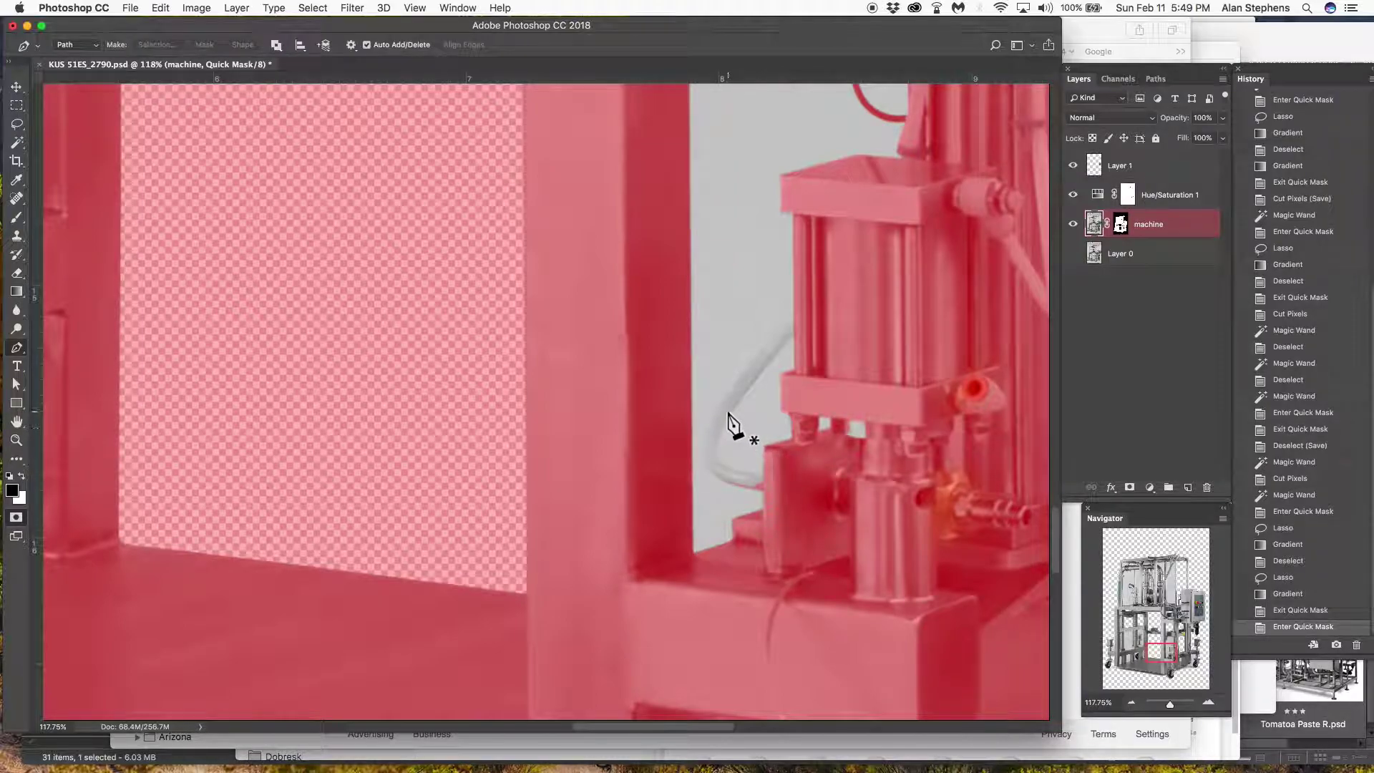
{"action": "scroll", "coordinate": [732, 429], "scroll_direction": "up", "scroll_amount": 4}
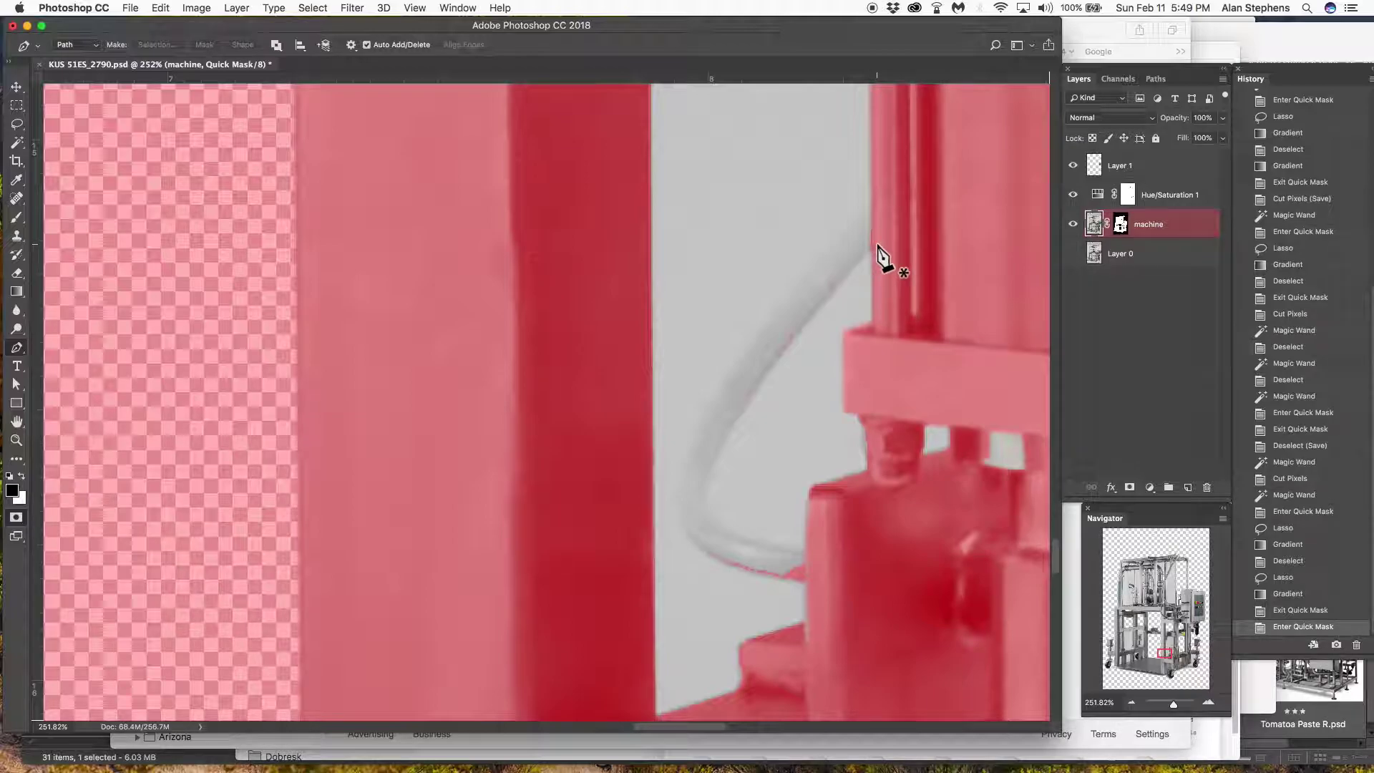
{"action": "left_click", "coordinate": [877, 245]}
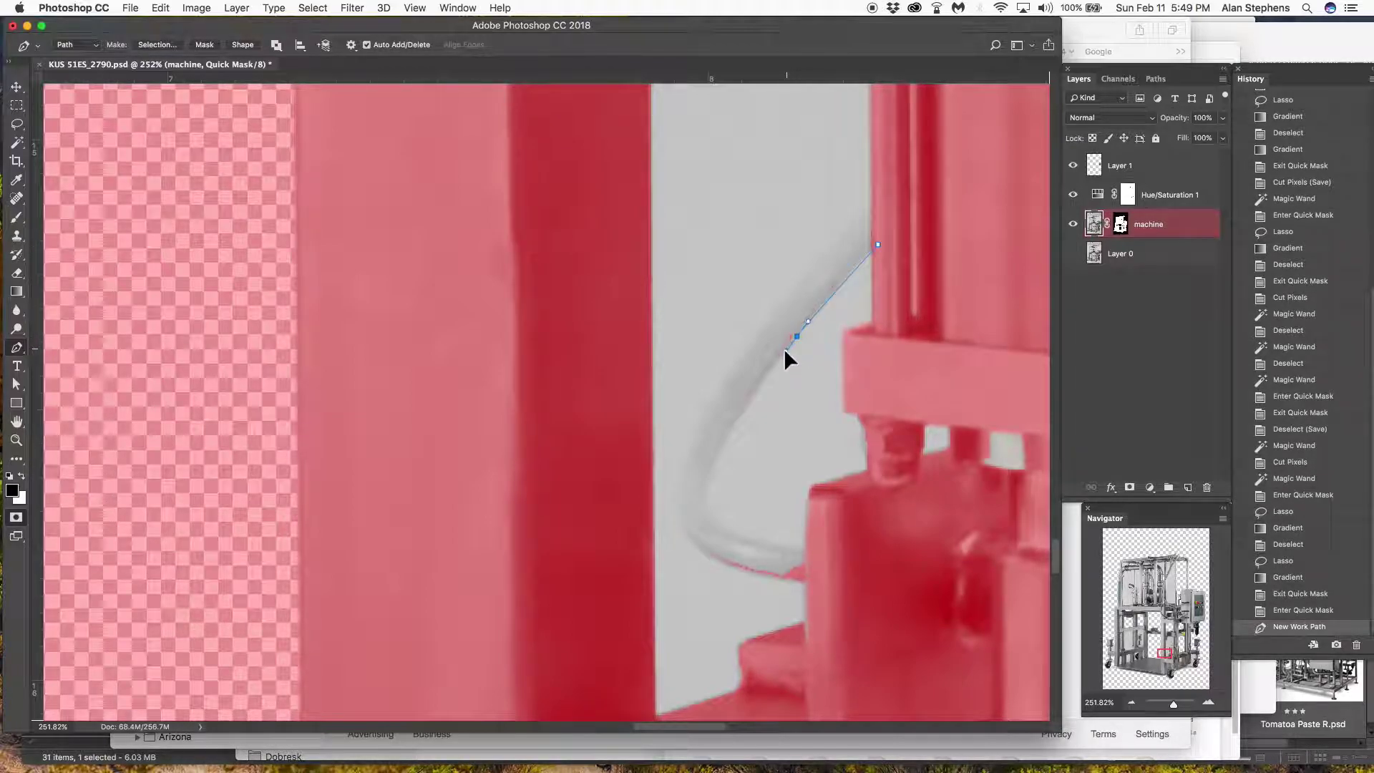
{"action": "left_click_drag", "start_coordinate": [784, 348], "coordinate": [780, 354]}
{"action": "left_click_drag", "start_coordinate": [733, 423], "coordinate": [722, 445]}
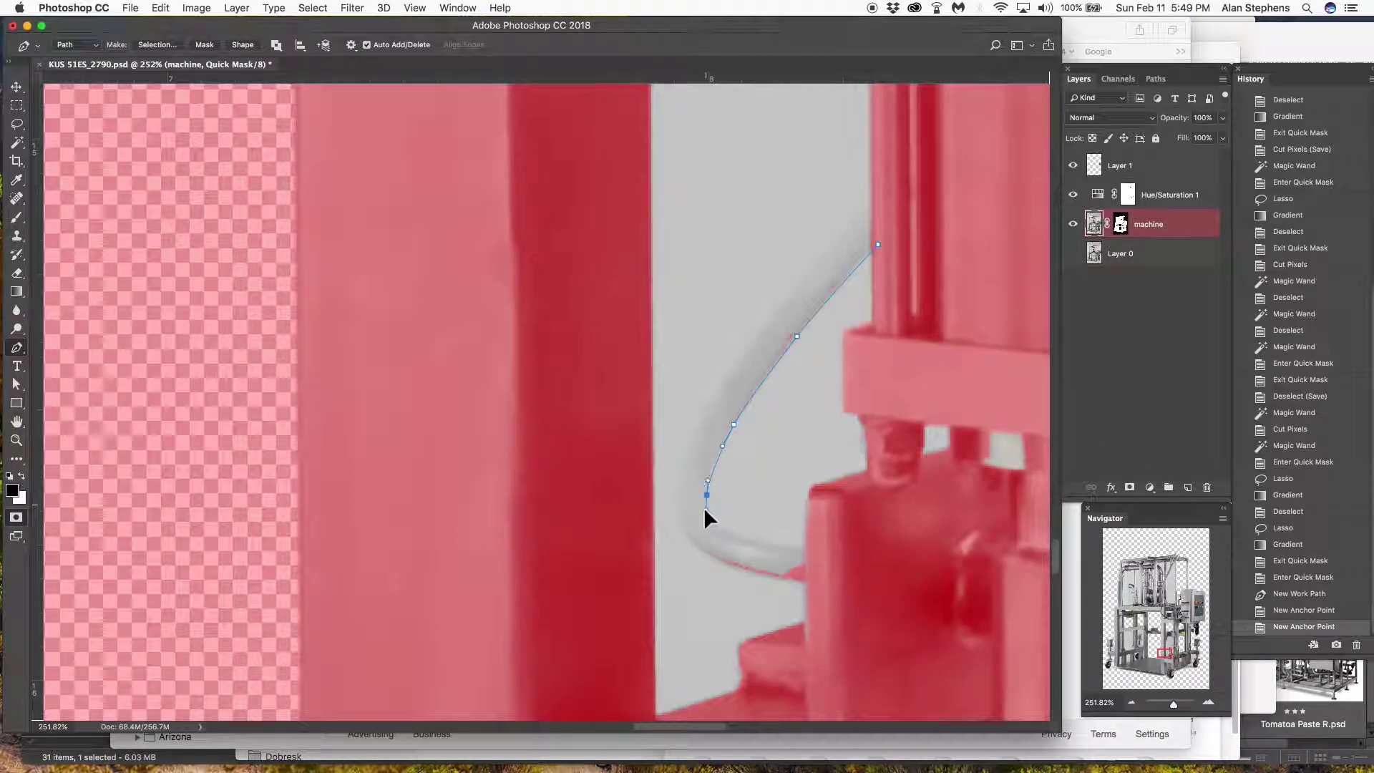
{"action": "left_click_drag", "start_coordinate": [705, 514], "coordinate": [733, 370]}
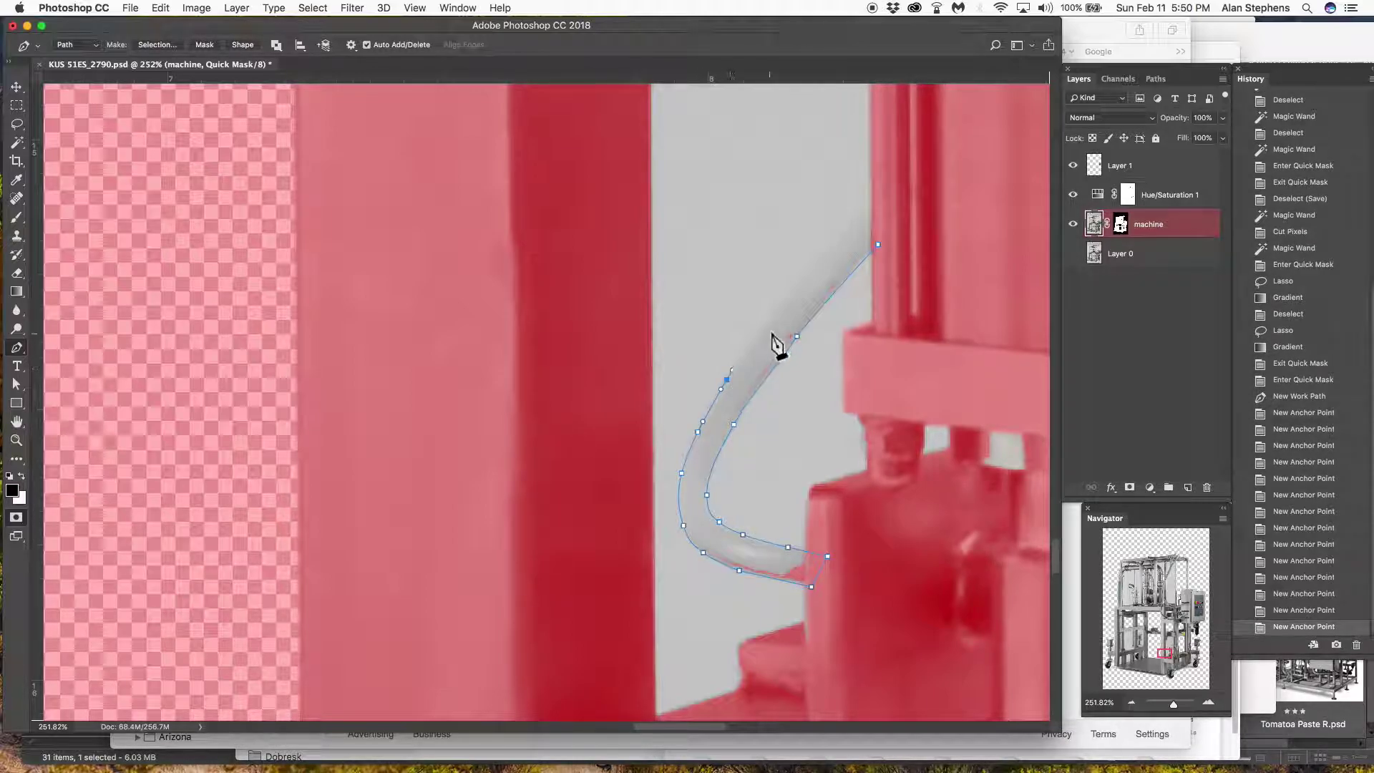
{"action": "left_click_drag", "start_coordinate": [778, 308], "coordinate": [779, 306]}
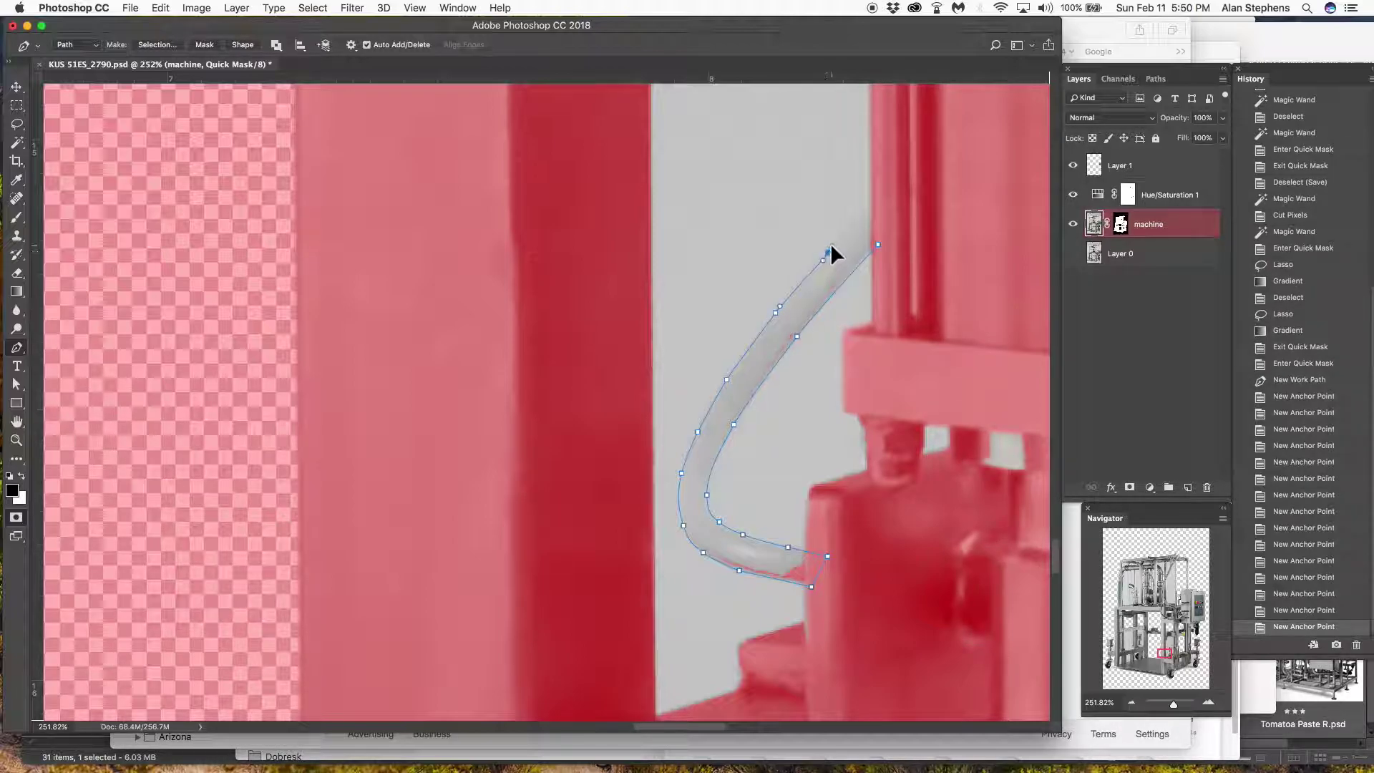
{"action": "left_click_drag", "start_coordinate": [828, 253], "coordinate": [832, 247]}
{"action": "left_click", "coordinate": [881, 195]}
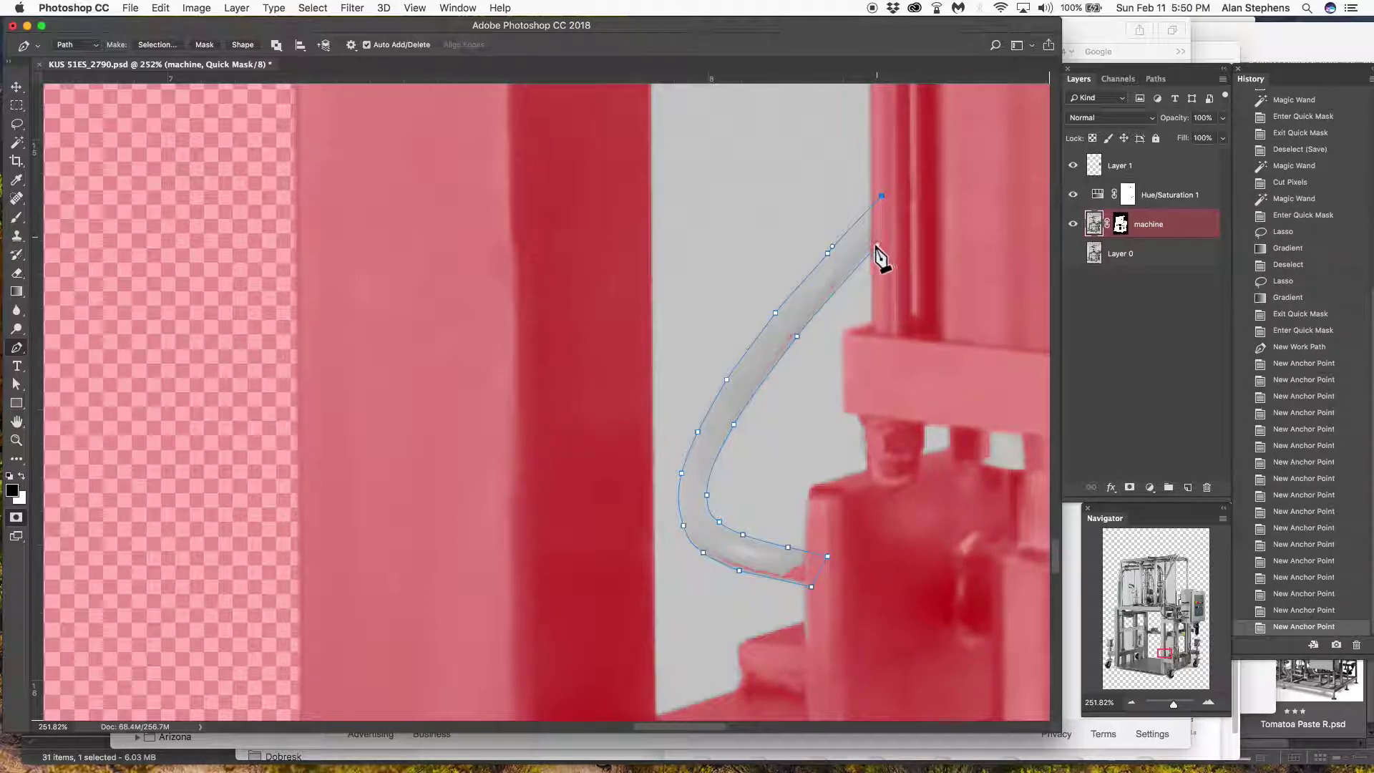
{"action": "left_click", "coordinate": [878, 245]}
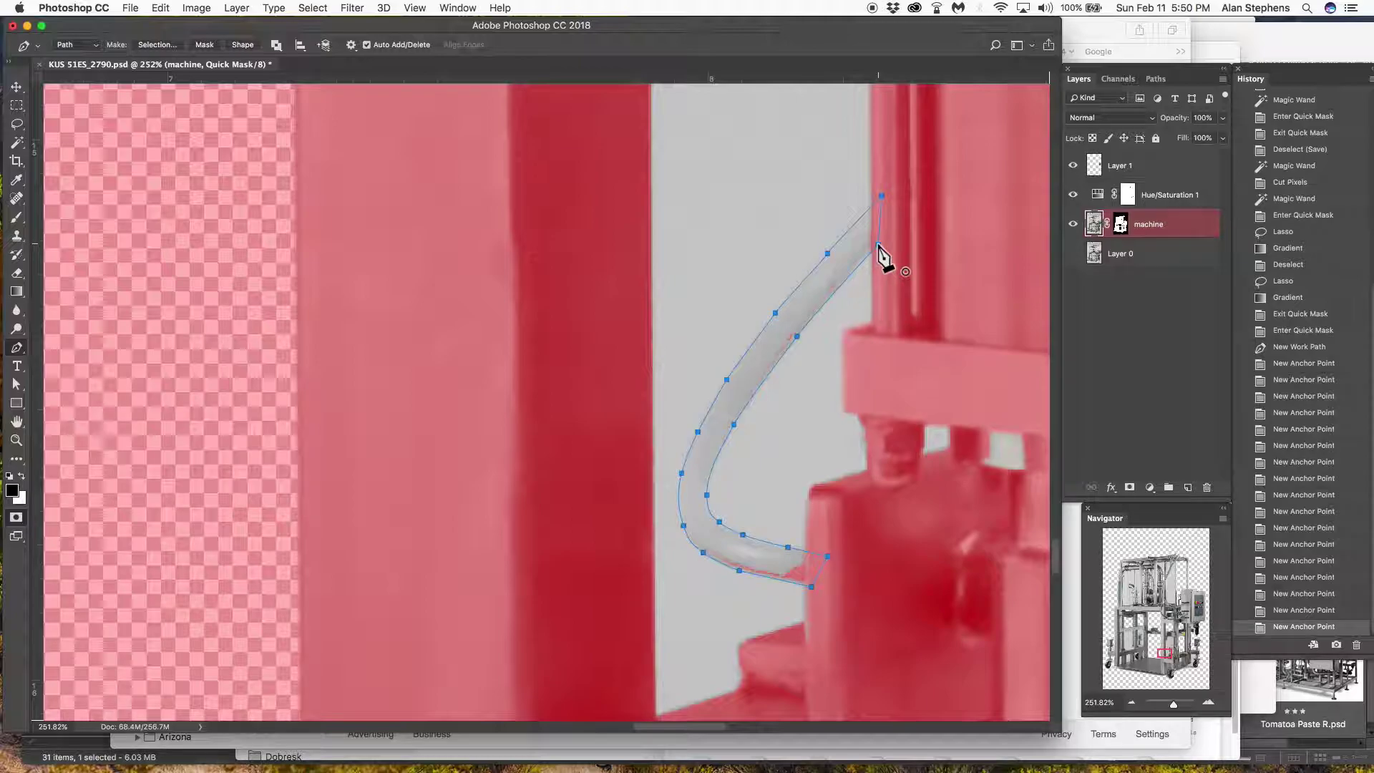
Turn the hose path into a selection, fill it with mask red, and exit Quick Mask
{"action": "right_click", "coordinate": [818, 286]}
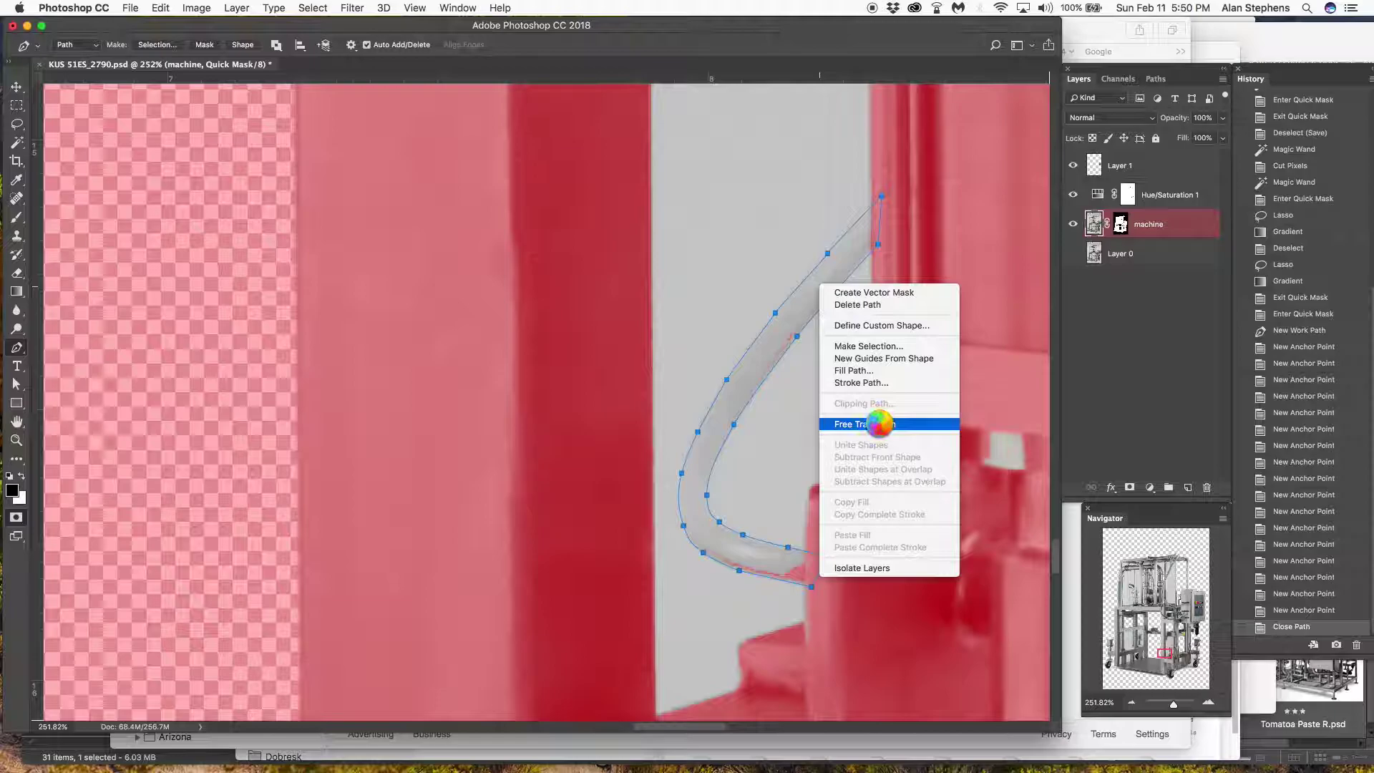
{"action": "left_click", "coordinate": [876, 345]}
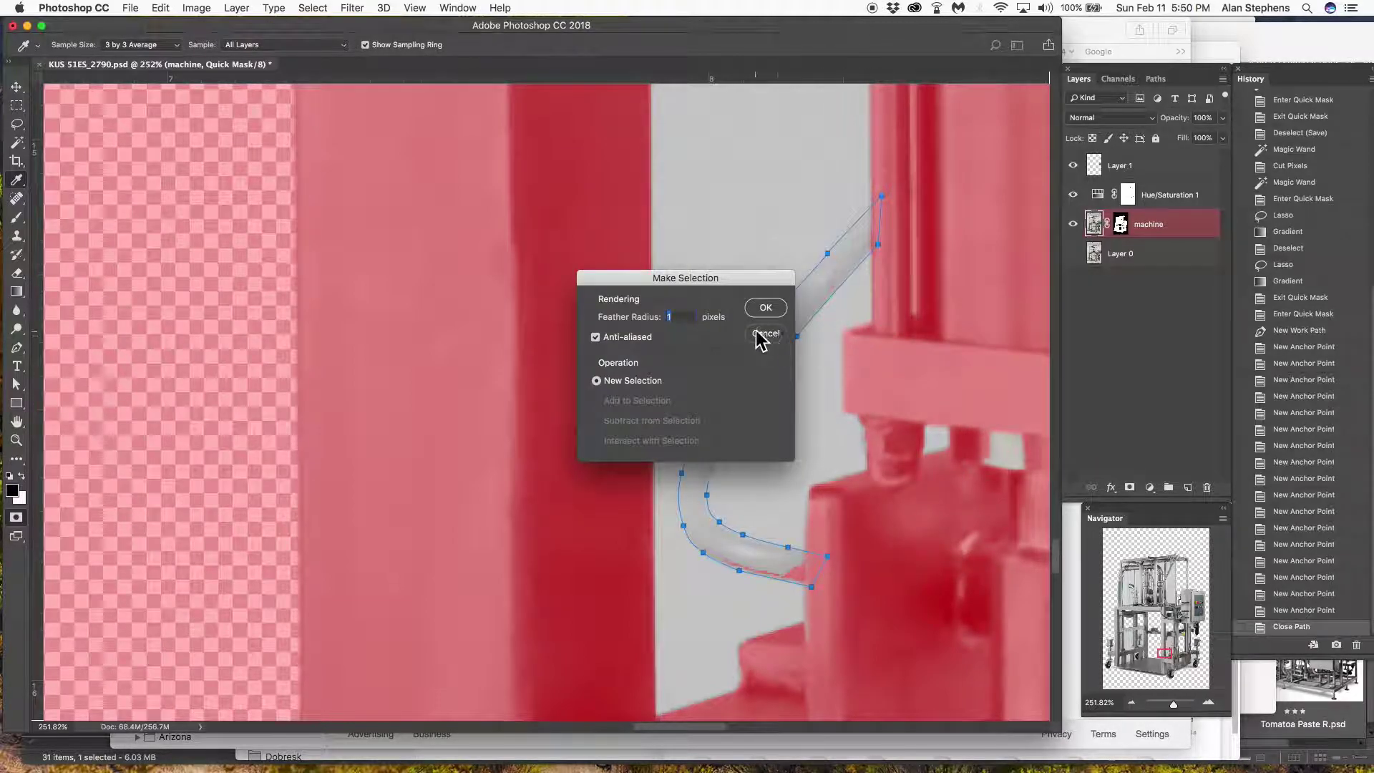
{"action": "left_click", "coordinate": [766, 308]}
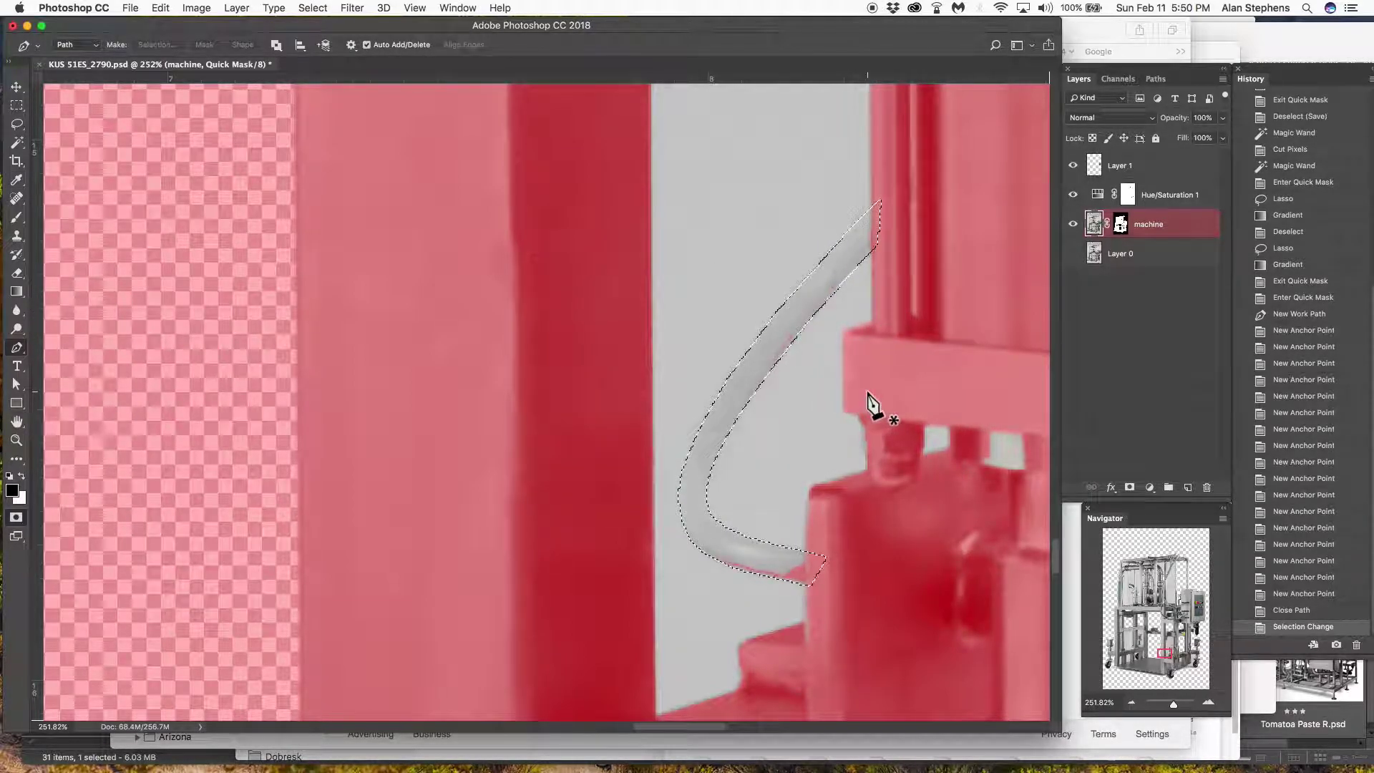
{"action": "key", "text": "g"}
{"action": "left_click_drag", "start_coordinate": [874, 395], "coordinate": [934, 393]}
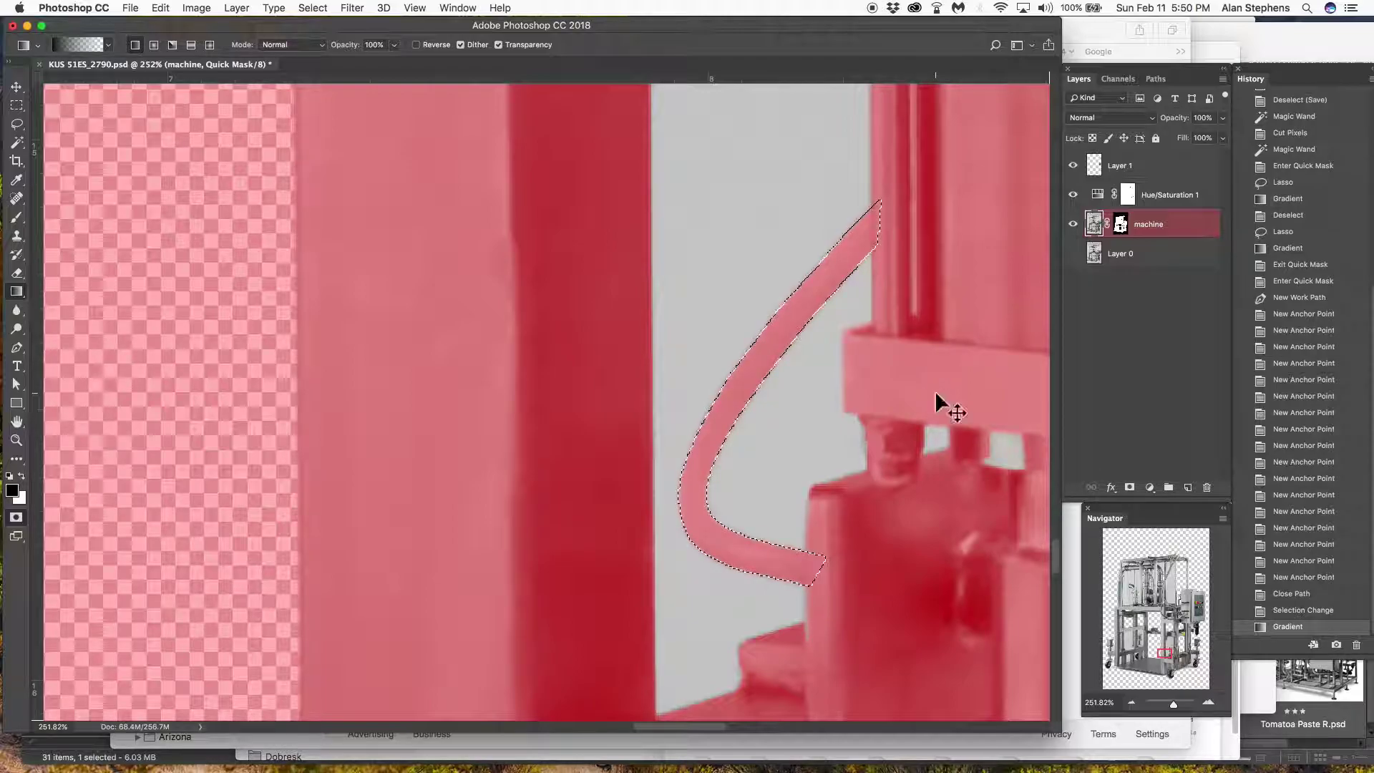
{"action": "key", "text": "q"}
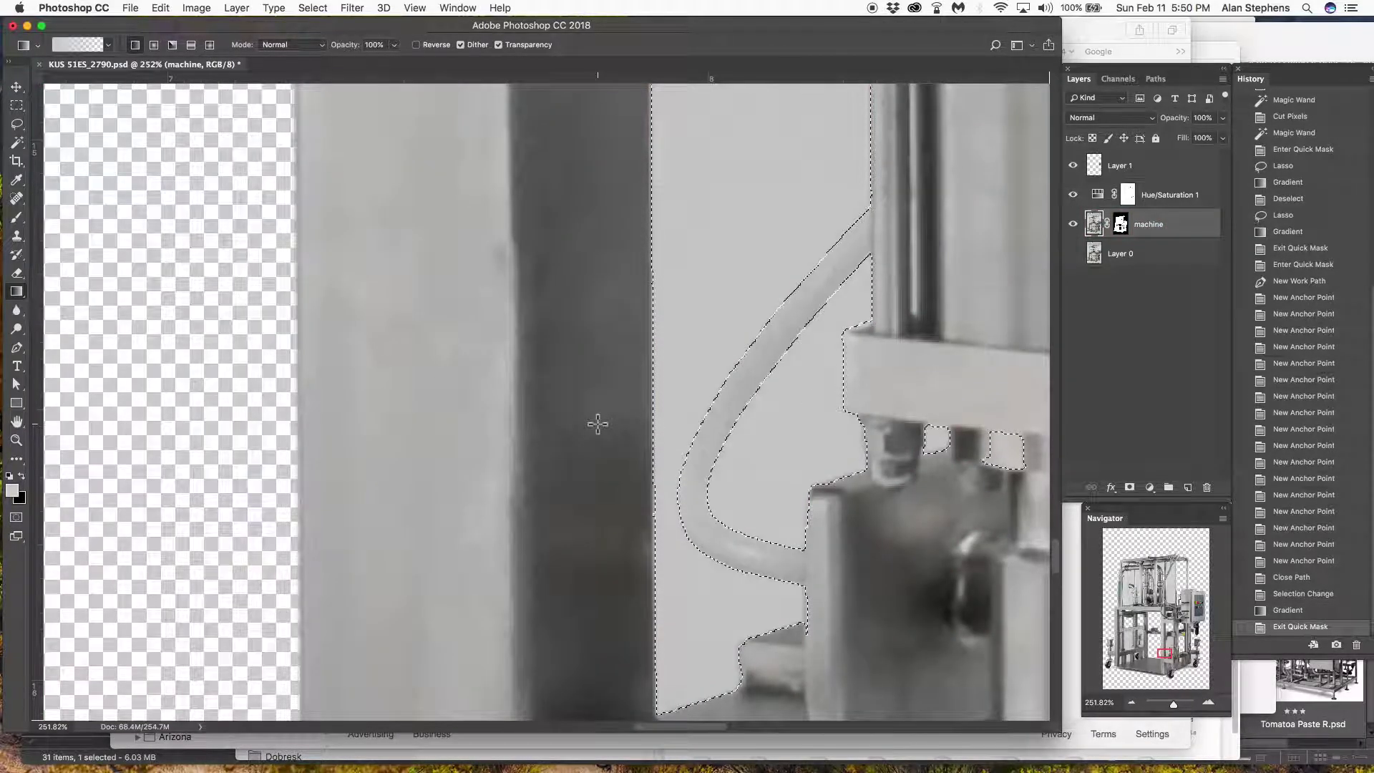
Zoom and pan until the selected grey patch near the cylinder is centred
{"action": "scroll", "coordinate": [598, 423], "scroll_direction": "down", "scroll_amount": 1}
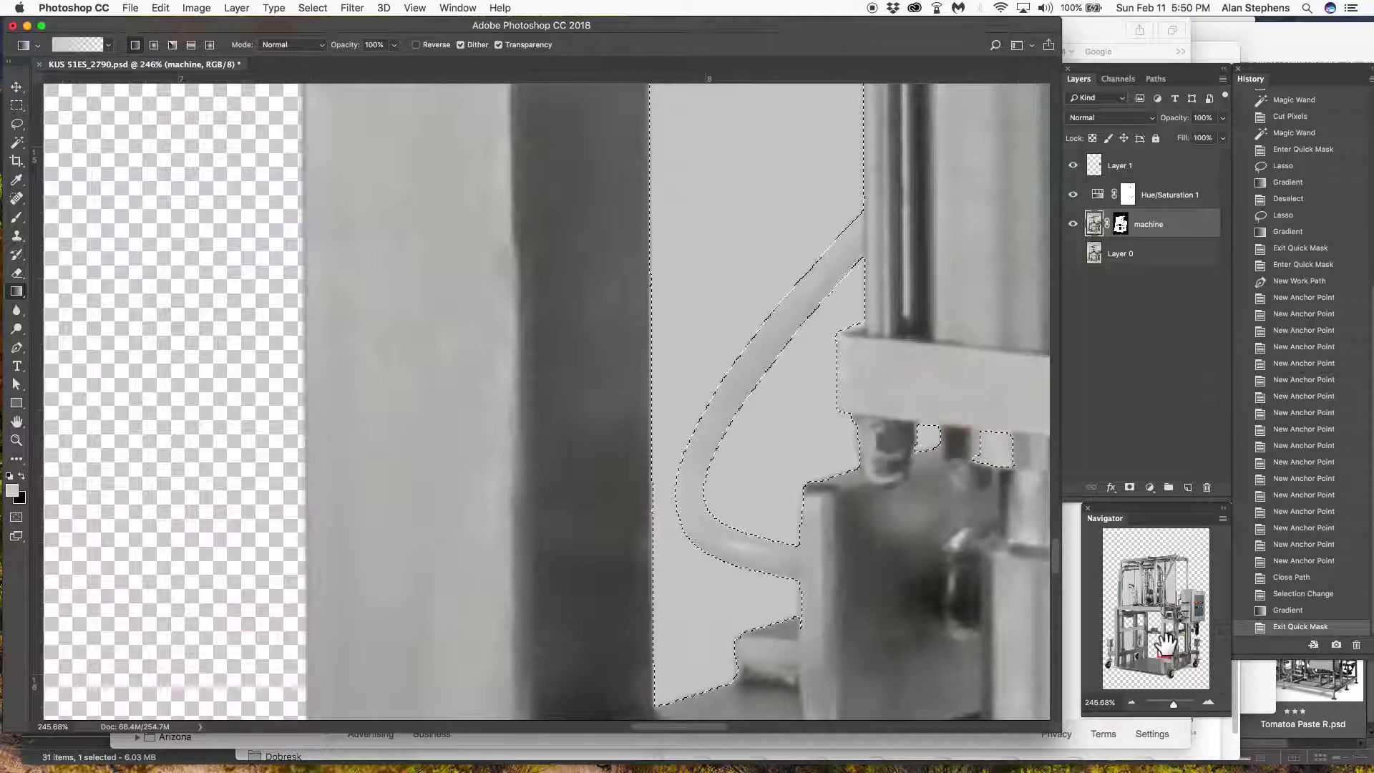
{"action": "left_click_drag", "start_coordinate": [1165, 651], "coordinate": [1169, 636]}
{"action": "scroll", "coordinate": [698, 651], "scroll_direction": "down", "scroll_amount": 8}
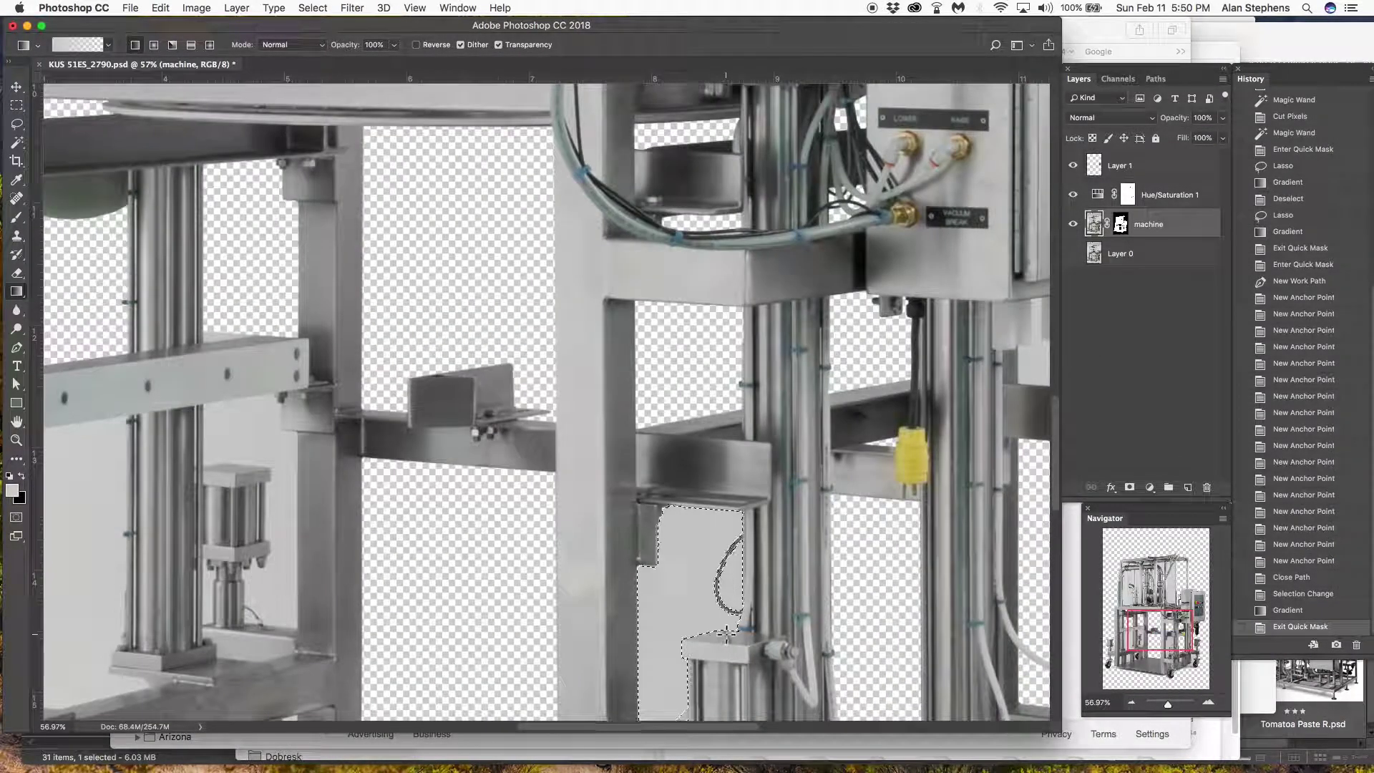
{"action": "scroll", "coordinate": [726, 634], "scroll_direction": "up", "scroll_amount": 3}
{"action": "key", "text": "space"}
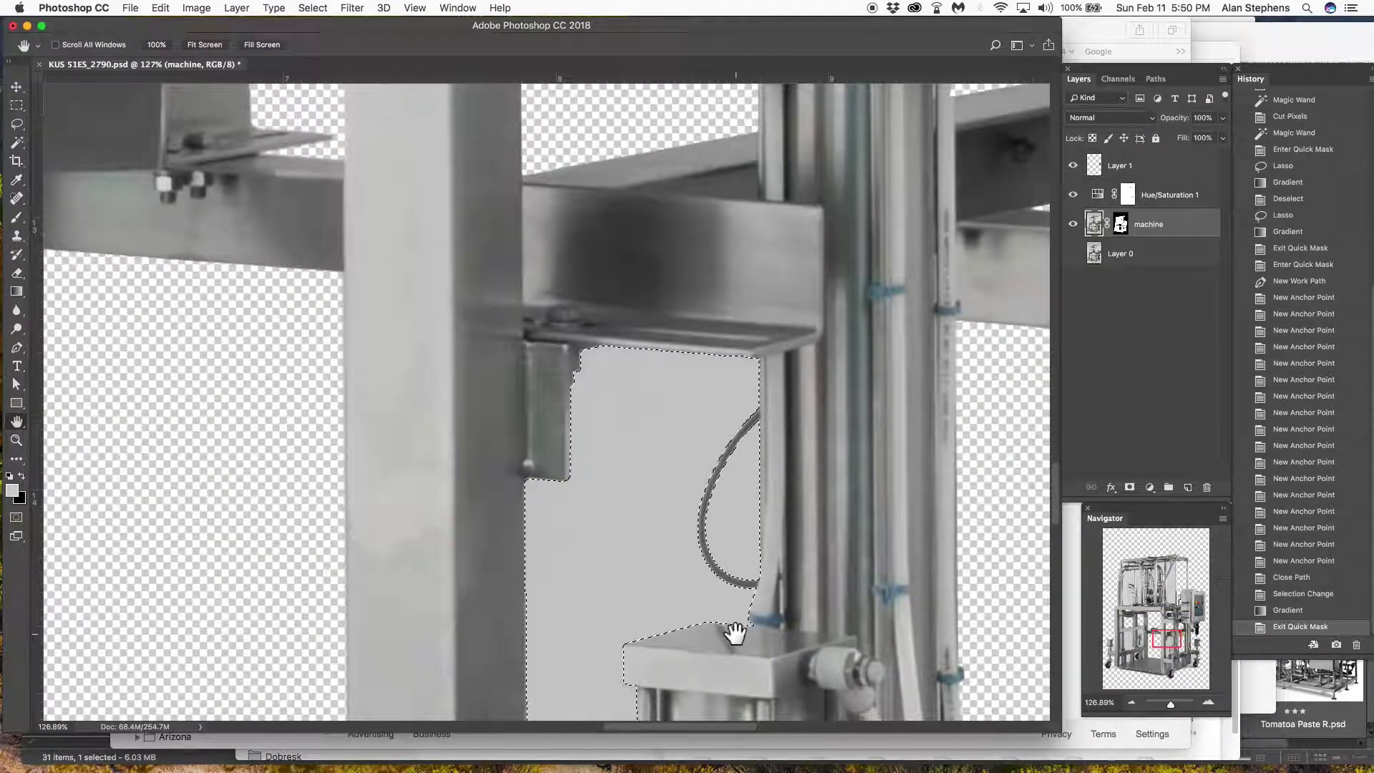
{"action": "scroll", "coordinate": [736, 629], "scroll_direction": "up", "scroll_amount": 2}
{"action": "left_click_drag", "start_coordinate": [735, 628], "coordinate": [785, 328]}
{"action": "scroll", "coordinate": [780, 405], "scroll_direction": "down", "scroll_amount": 1}
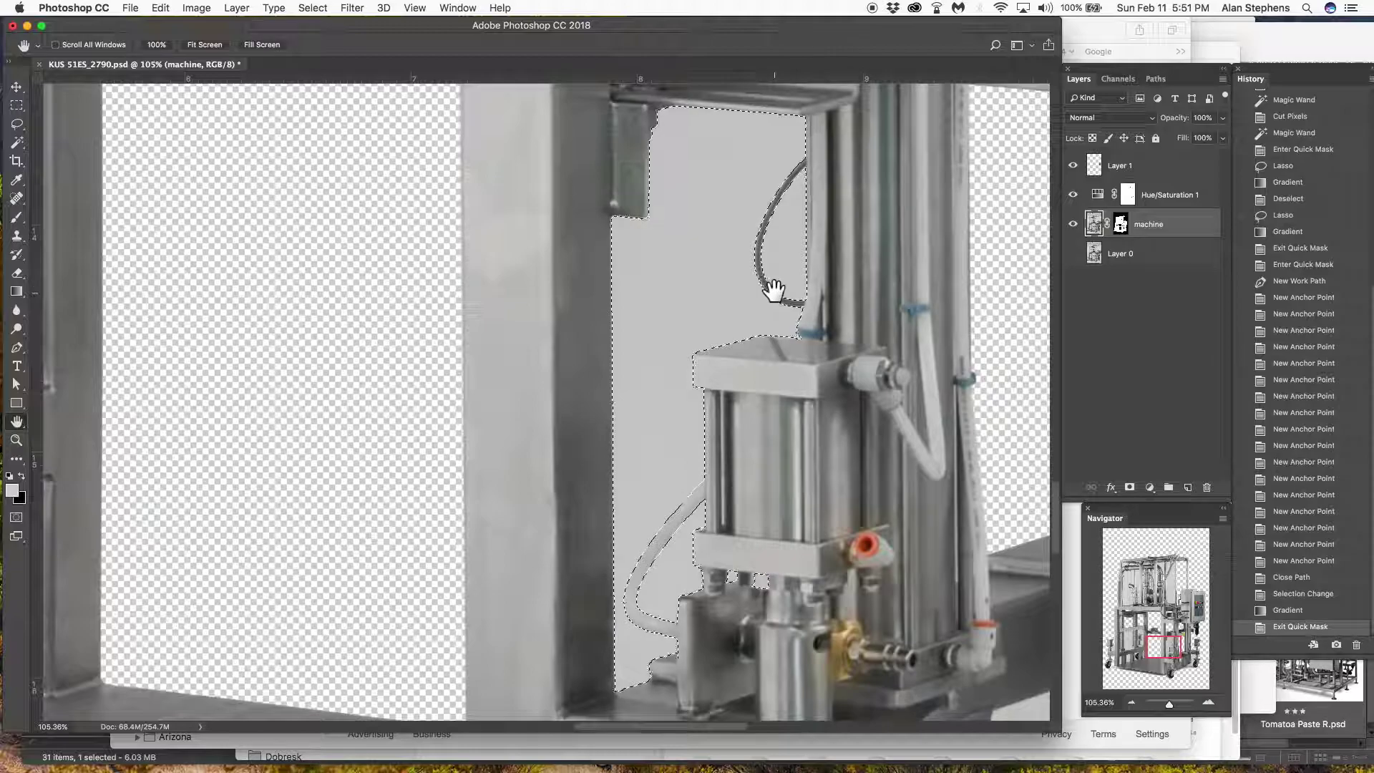
Hide the selected grey wall in the machine layer's mask, then move to the curved hoses
{"action": "left_click", "coordinate": [1120, 224]}
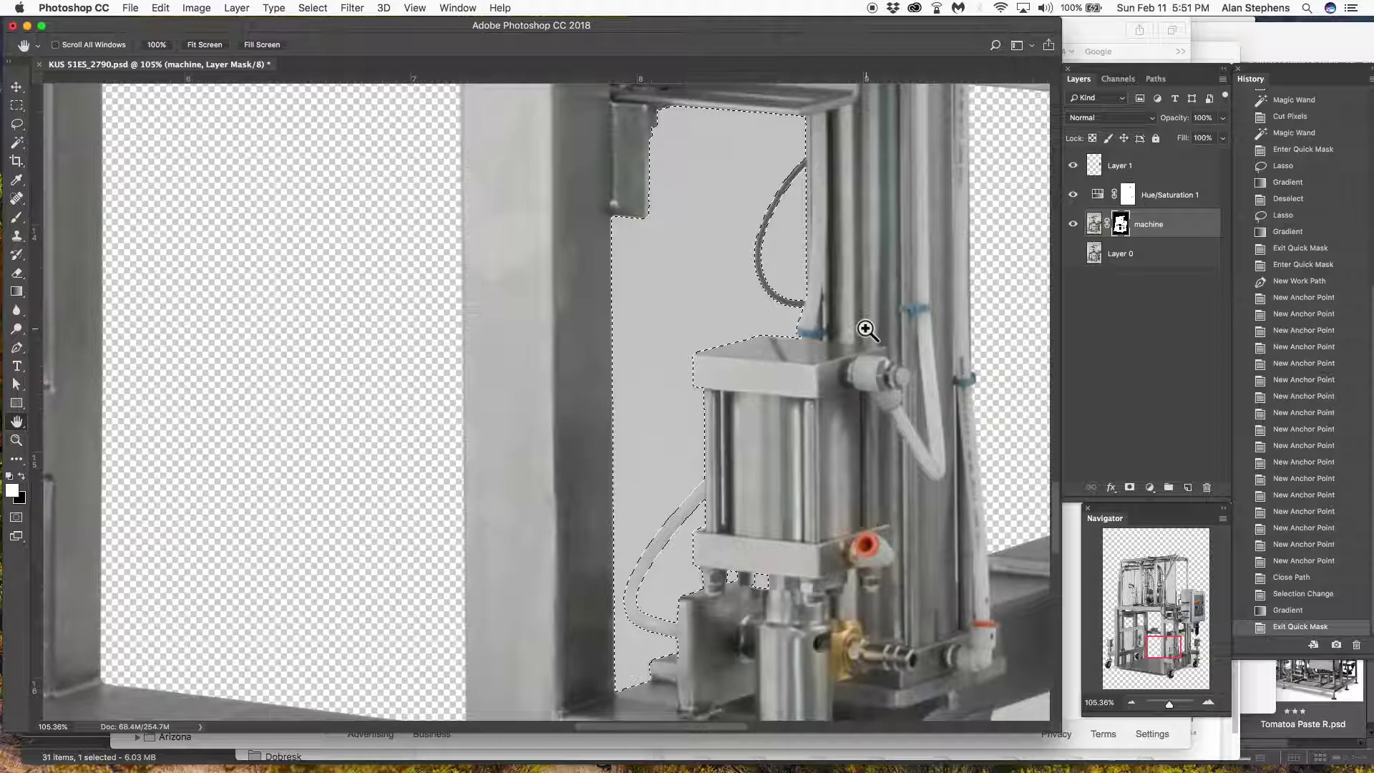
{"action": "key", "text": "super+x"}
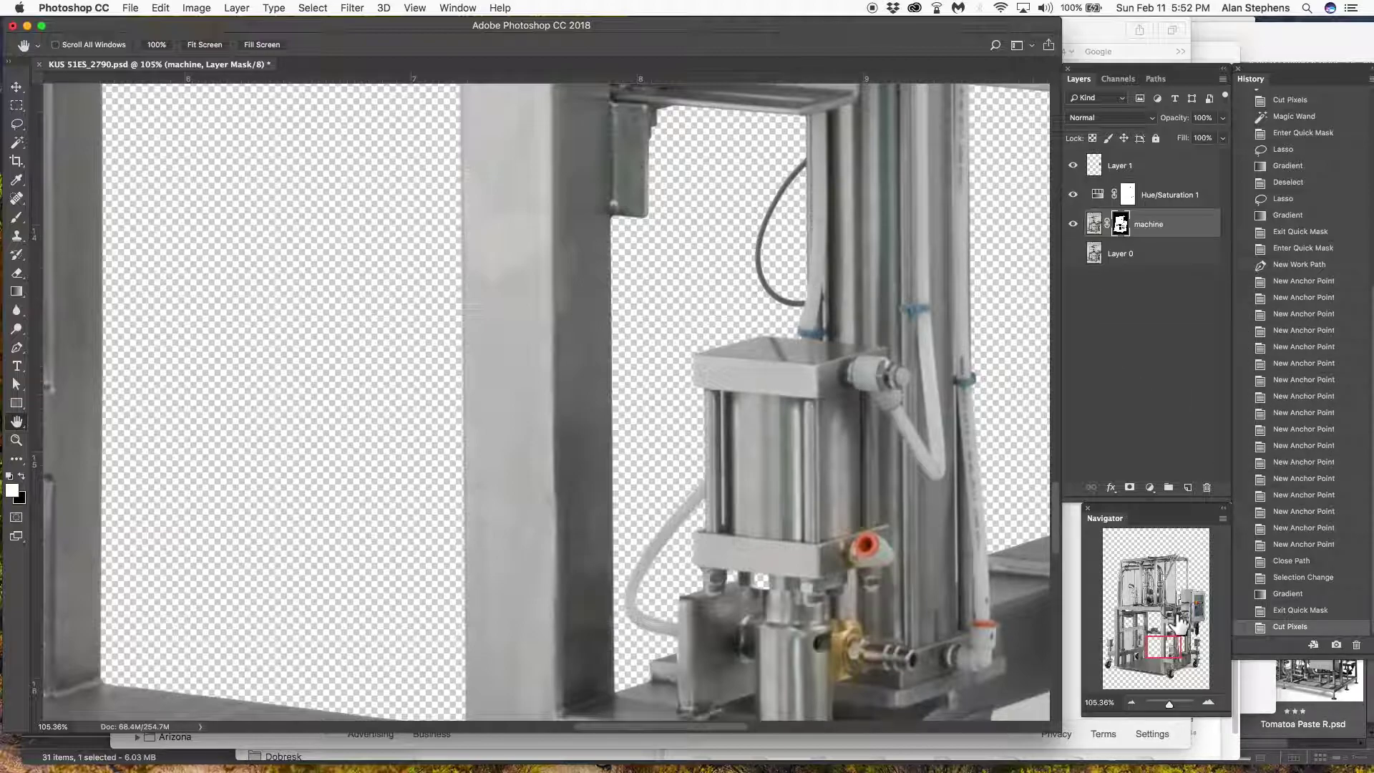
{"action": "left_click_drag", "start_coordinate": [1154, 639], "coordinate": [1157, 592]}
Magic-wand the grey gap between the hoses and hide it
{"action": "key", "text": "w"}
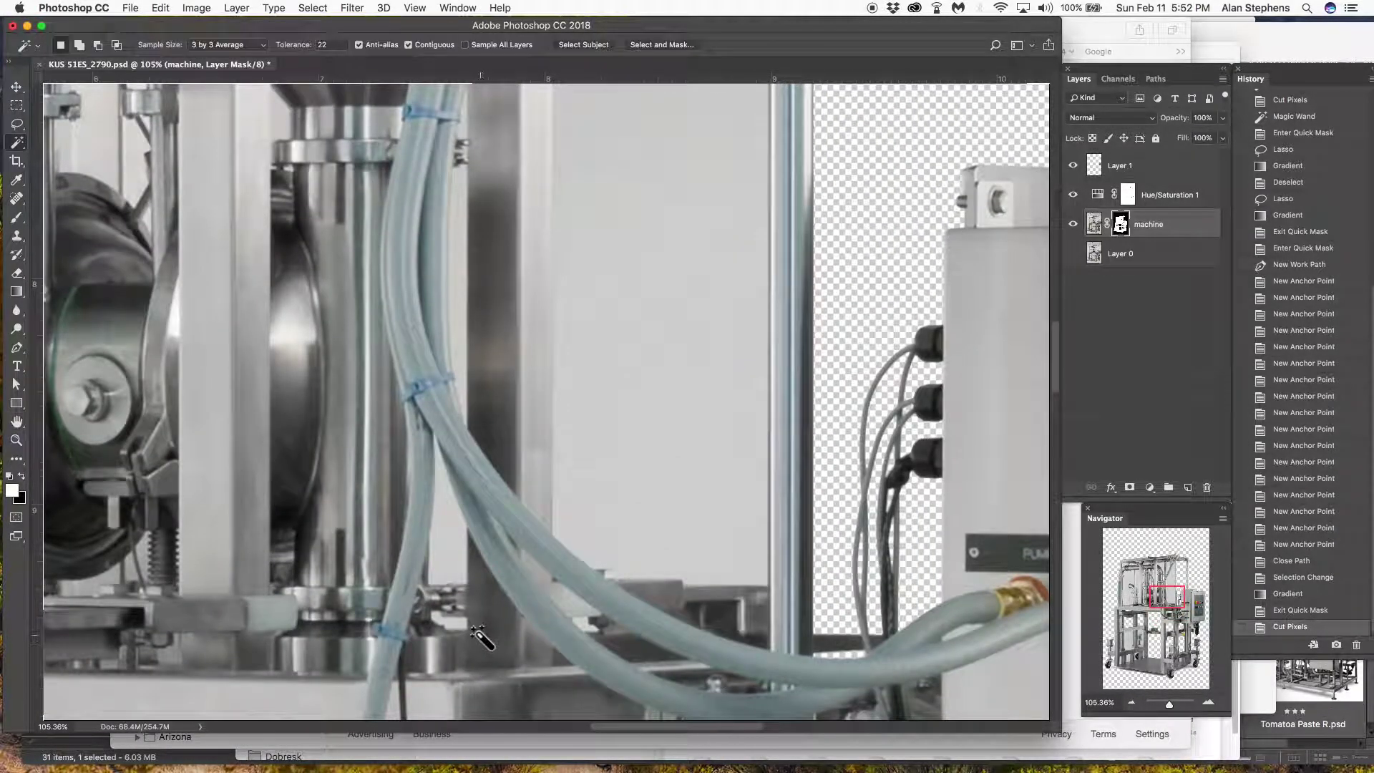
{"action": "left_click", "coordinate": [460, 570]}
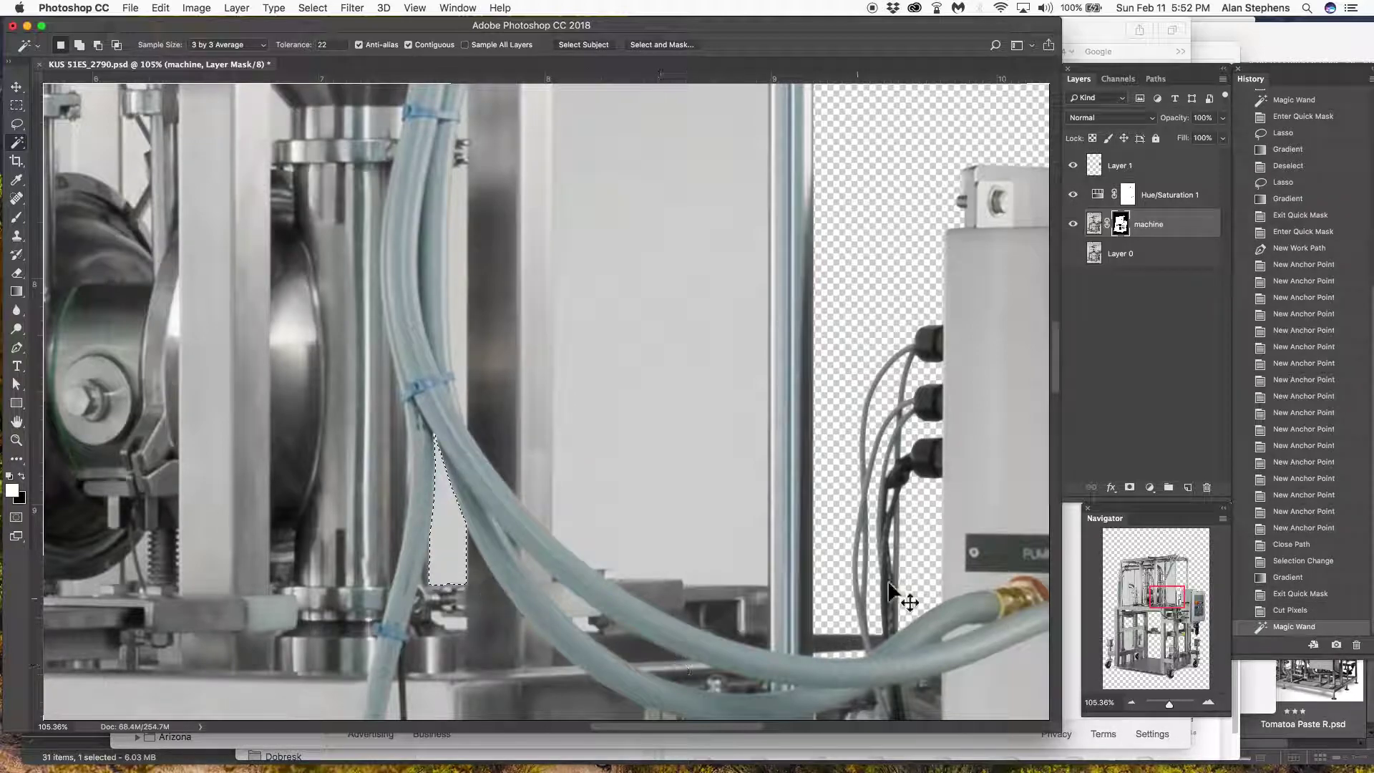
{"action": "key", "text": "super+x"}
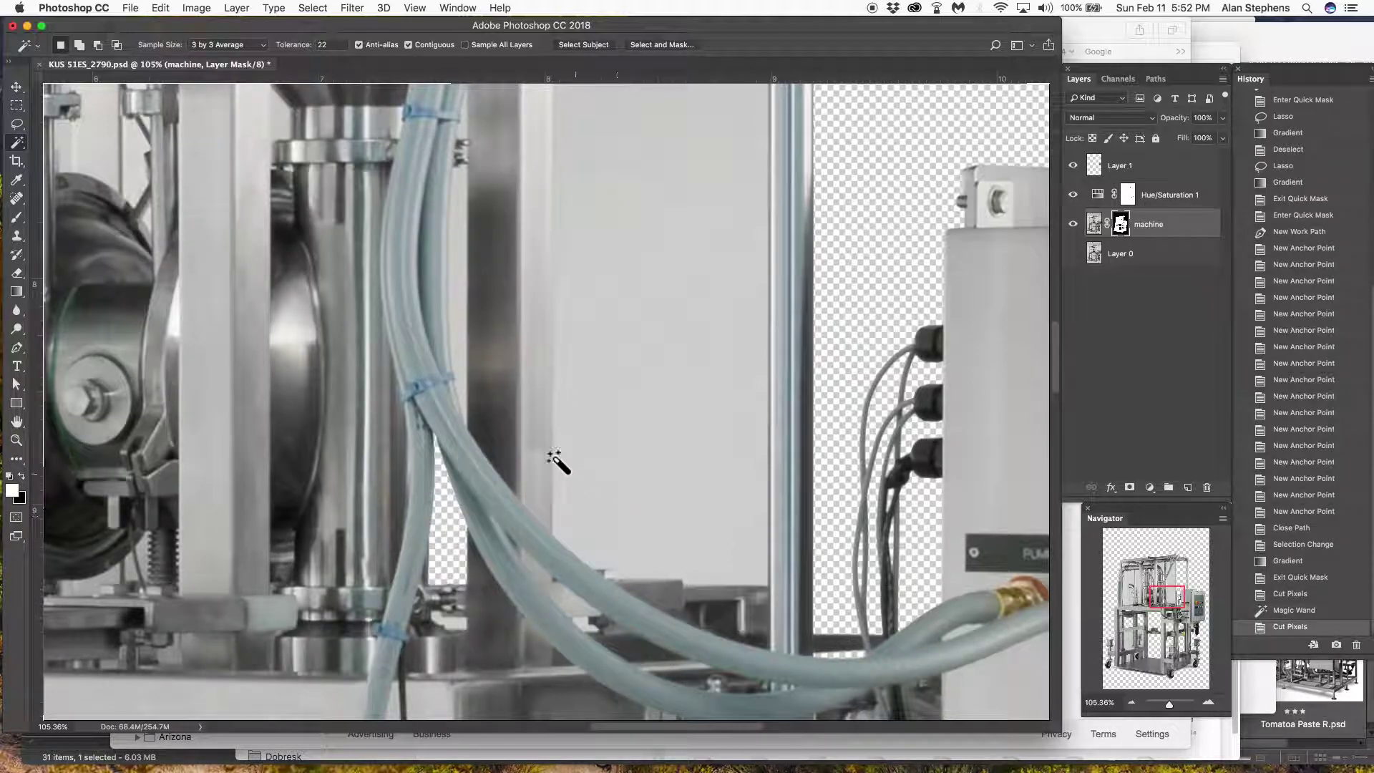
Select the light strip beside the hose and refine its edge with a lasso and gradient in Quick Mask
{"action": "left_click", "coordinate": [458, 294]}
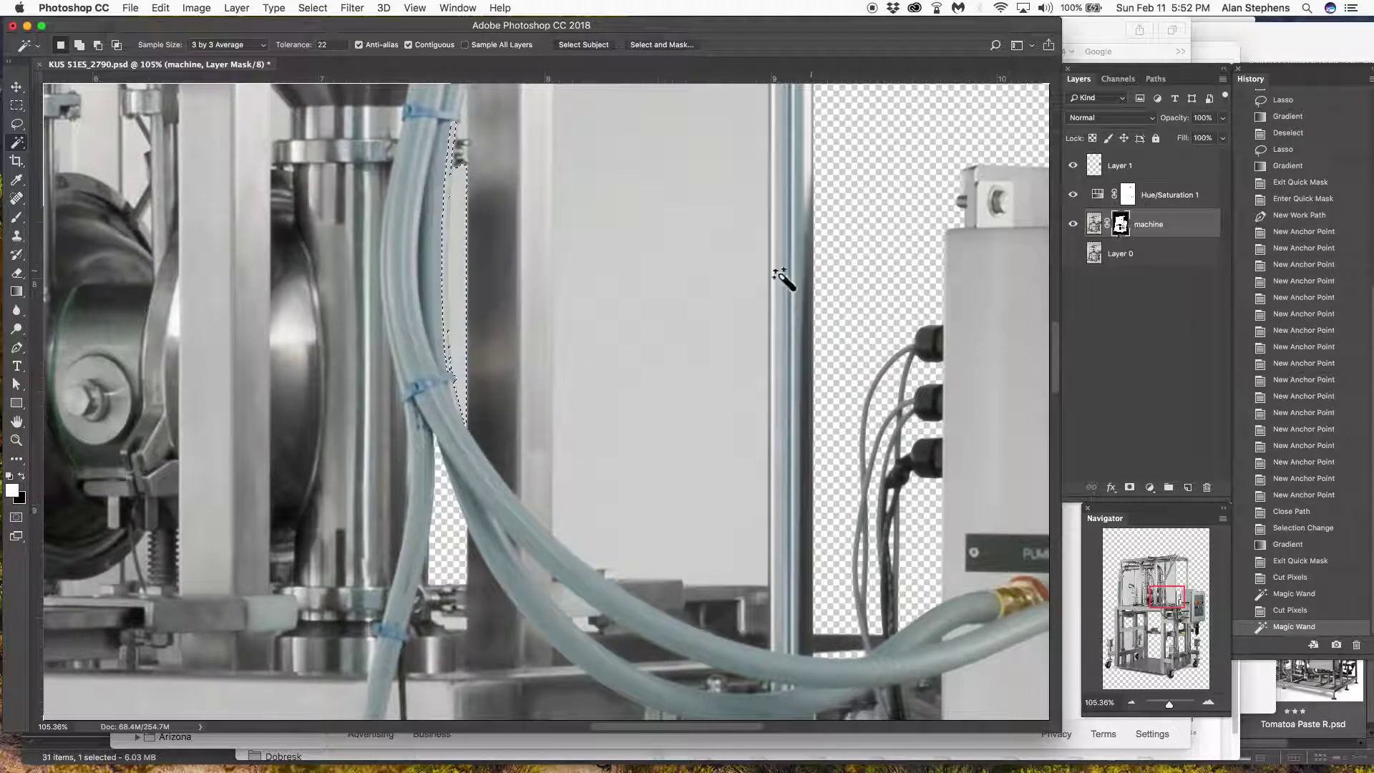
{"action": "key", "text": "l"}
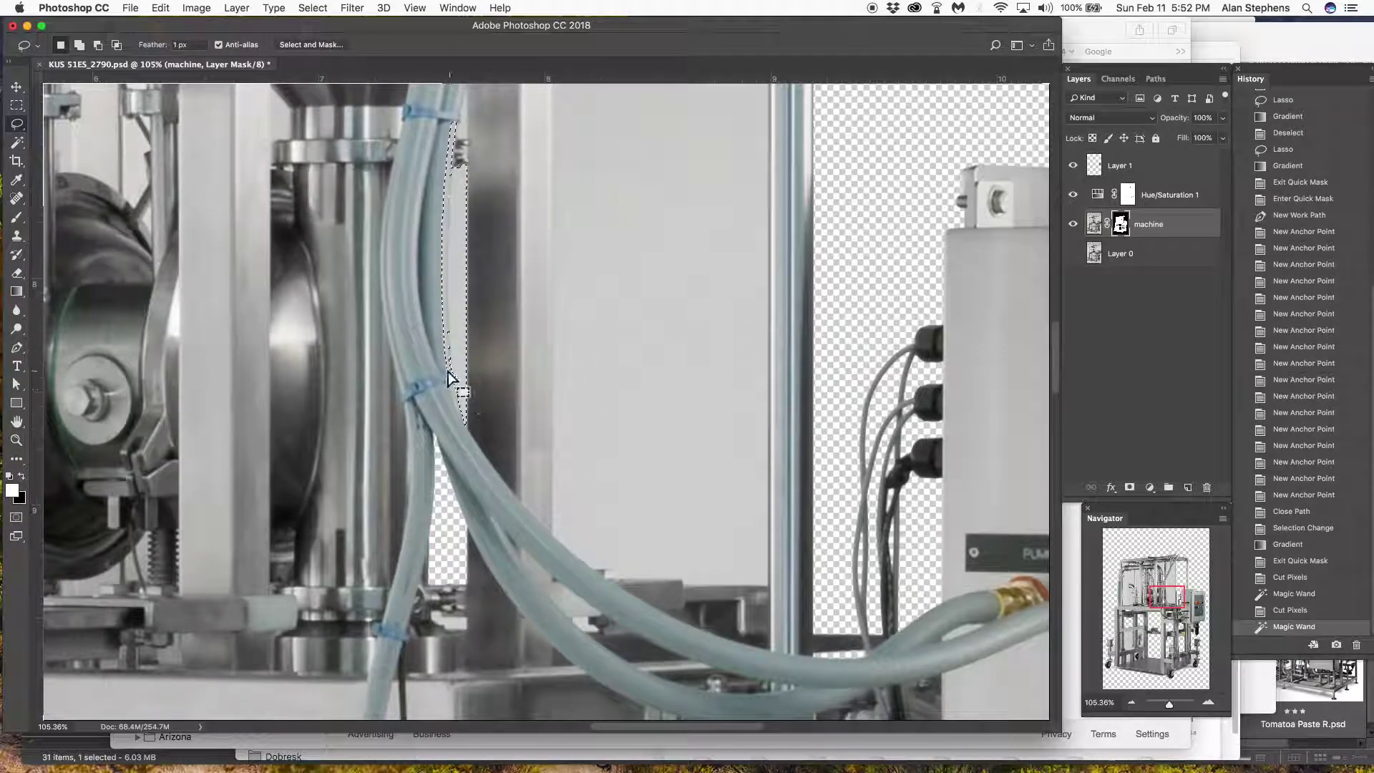
{"action": "key", "text": "q"}
{"action": "scroll", "coordinate": [470, 421], "scroll_direction": "up", "scroll_amount": 3}
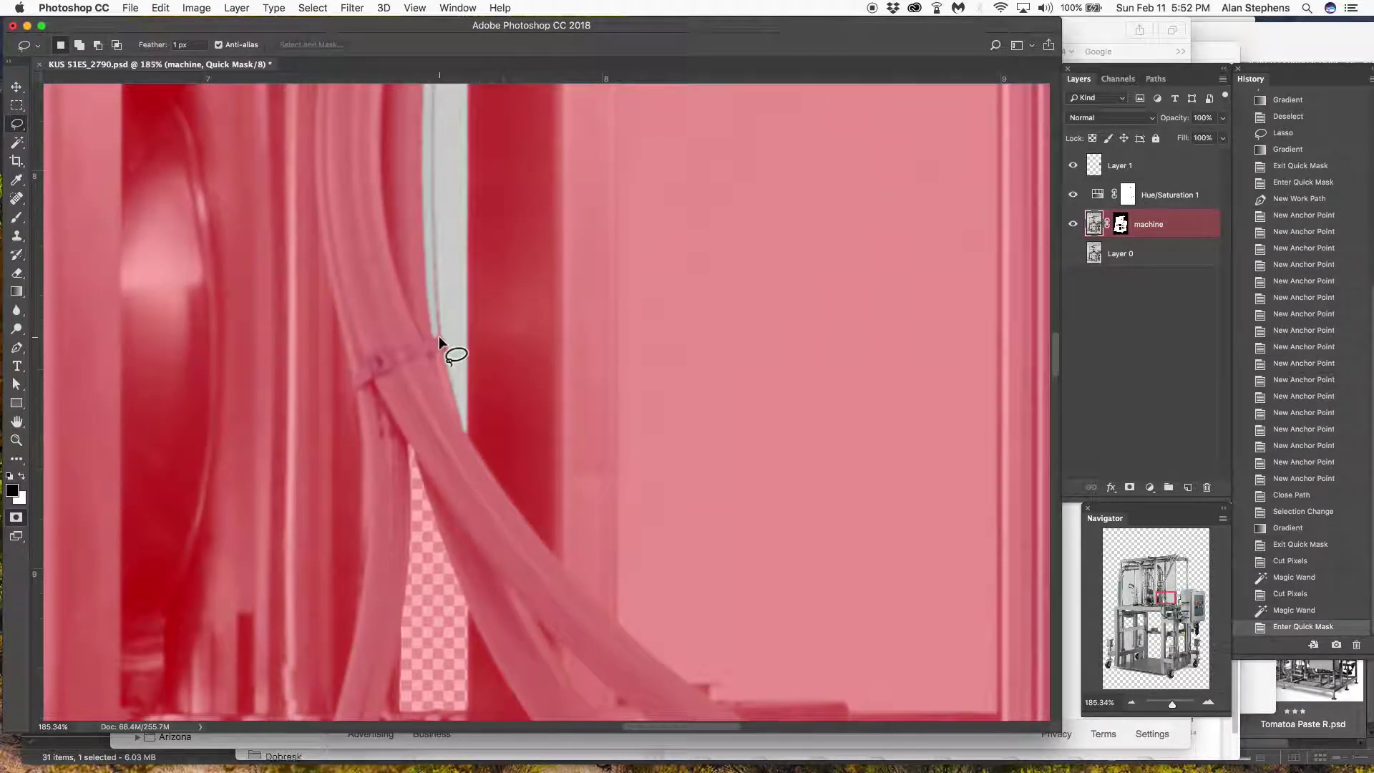
{"action": "left_click", "coordinate": [439, 336], "text": "alt"}
{"action": "left_click", "coordinate": [431, 229], "text": "alt"}
{"action": "left_click", "coordinate": [433, 118], "text": "alt"}
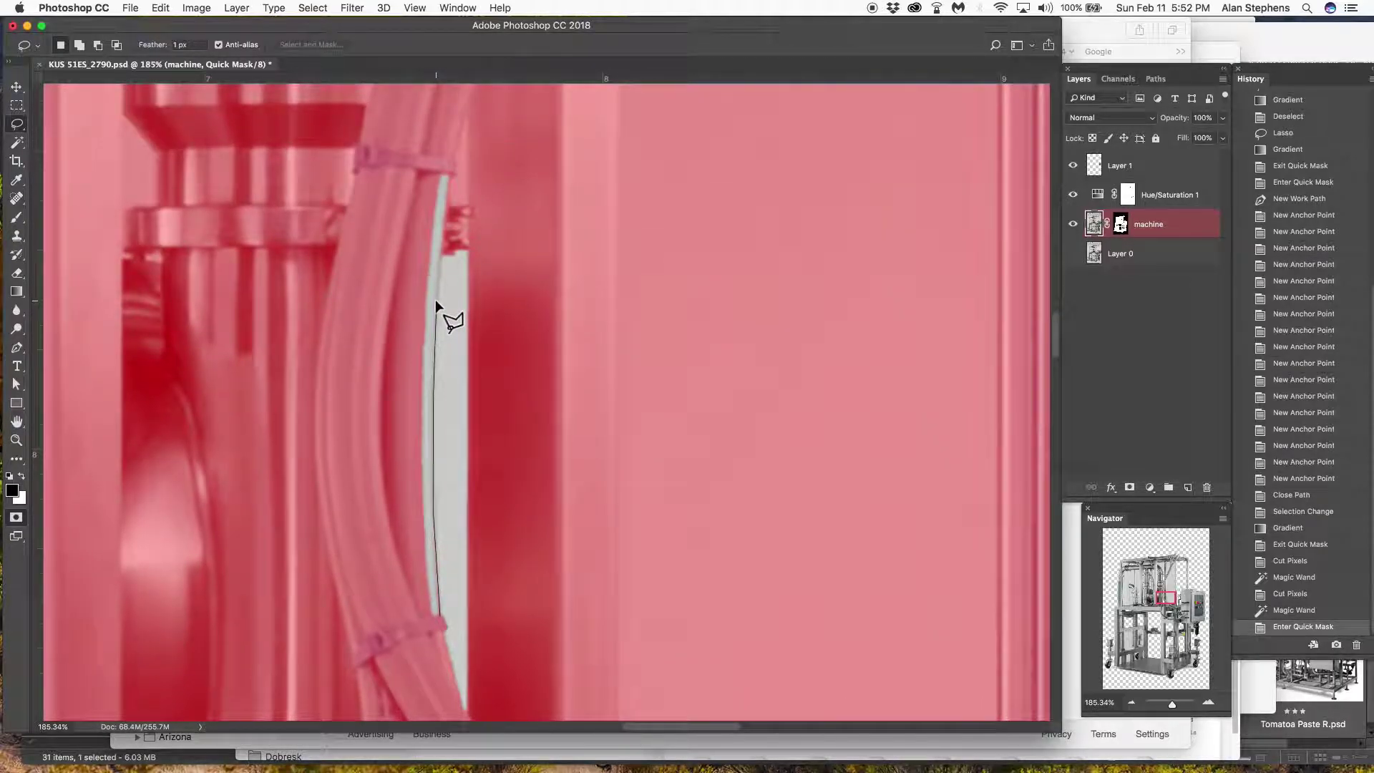
{"action": "left_click", "coordinate": [443, 251], "text": "alt"}
{"action": "left_click", "coordinate": [422, 629]}
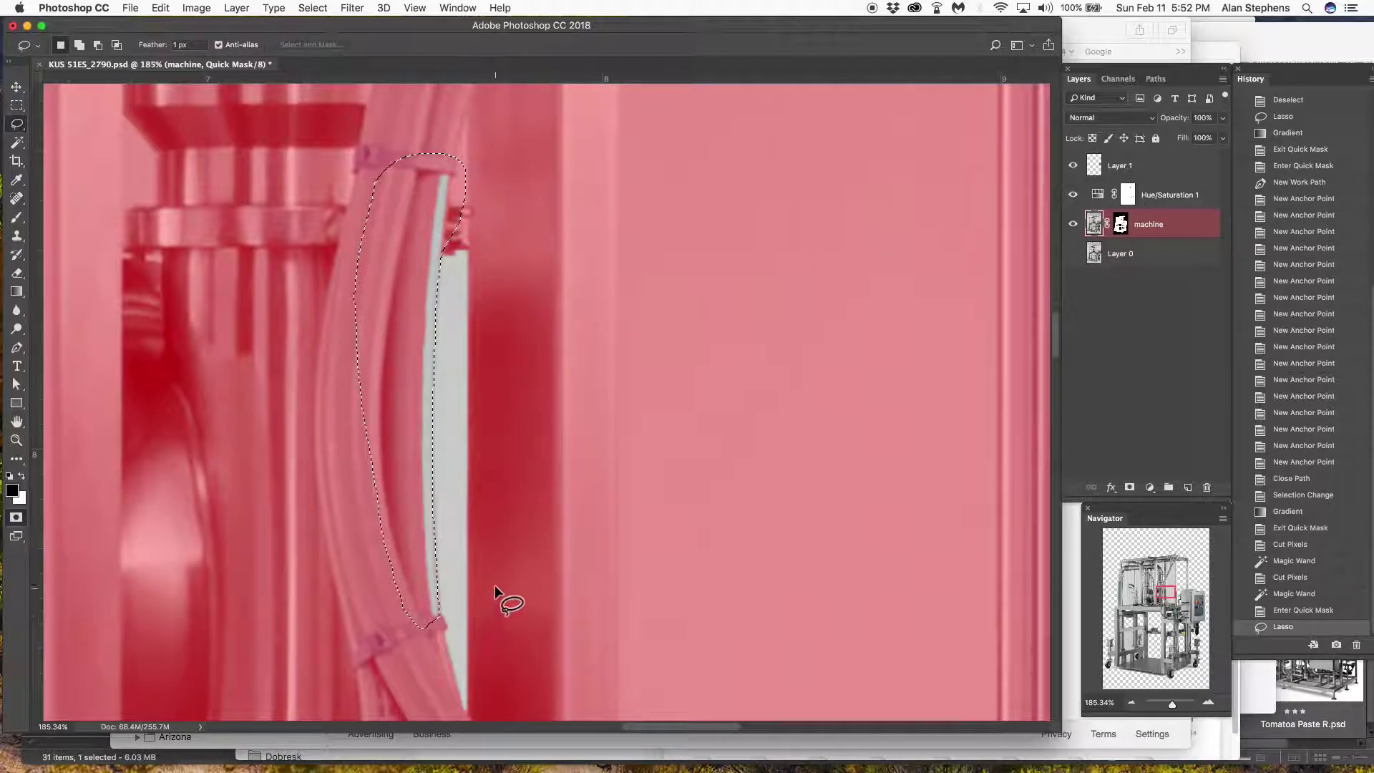
{"action": "key", "text": "g"}
{"action": "left_click_drag", "start_coordinate": [551, 546], "coordinate": [561, 555]}
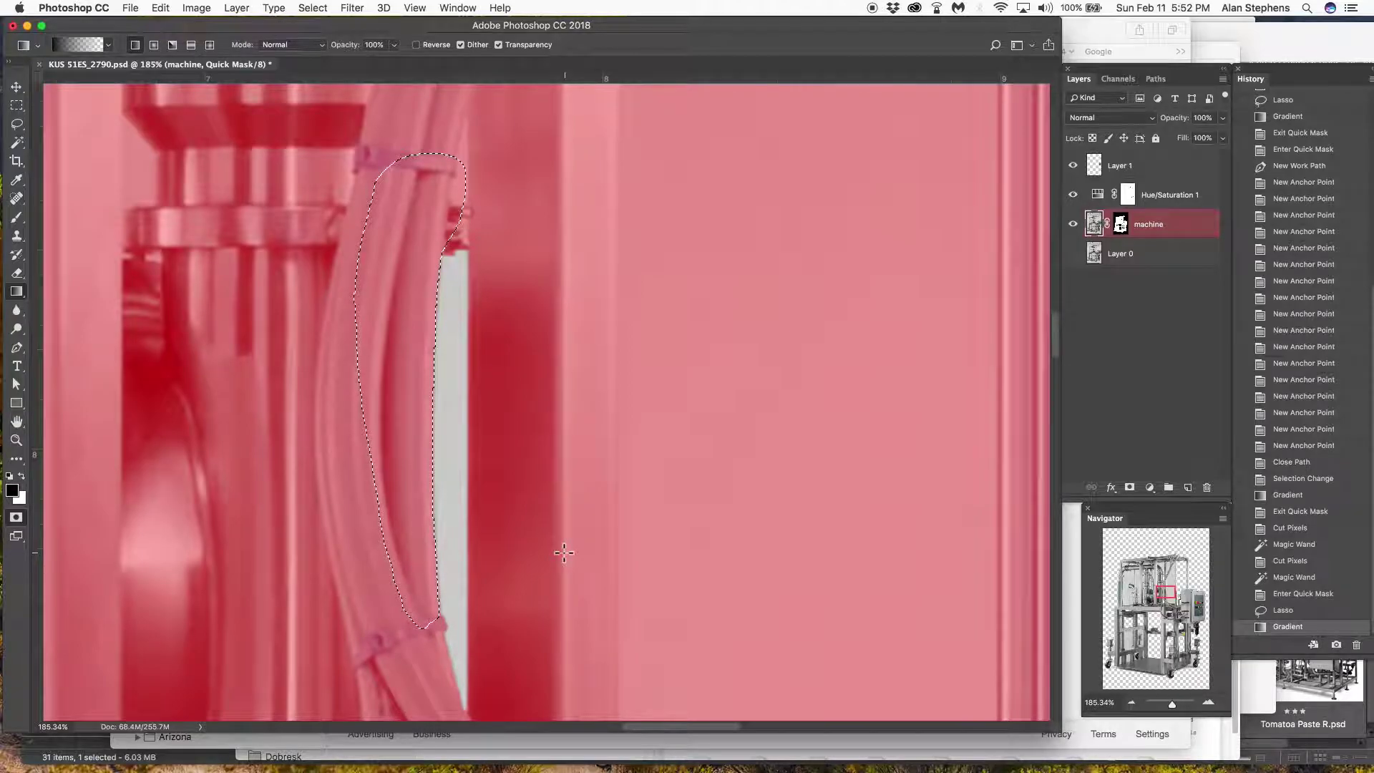
{"action": "key", "text": "q"}
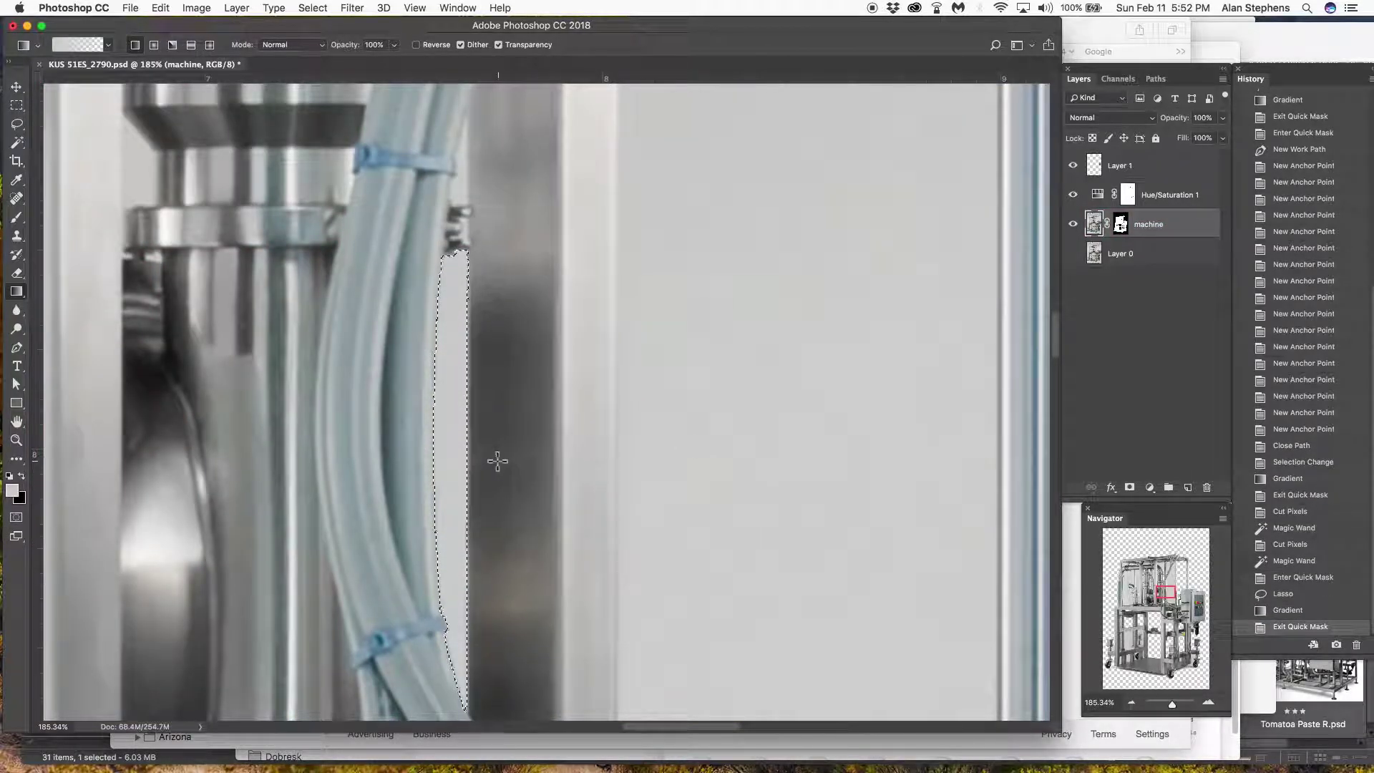
Undo the pixel cut and hide the strip in the machine layer's mask instead
{"action": "key", "text": "super+x"}
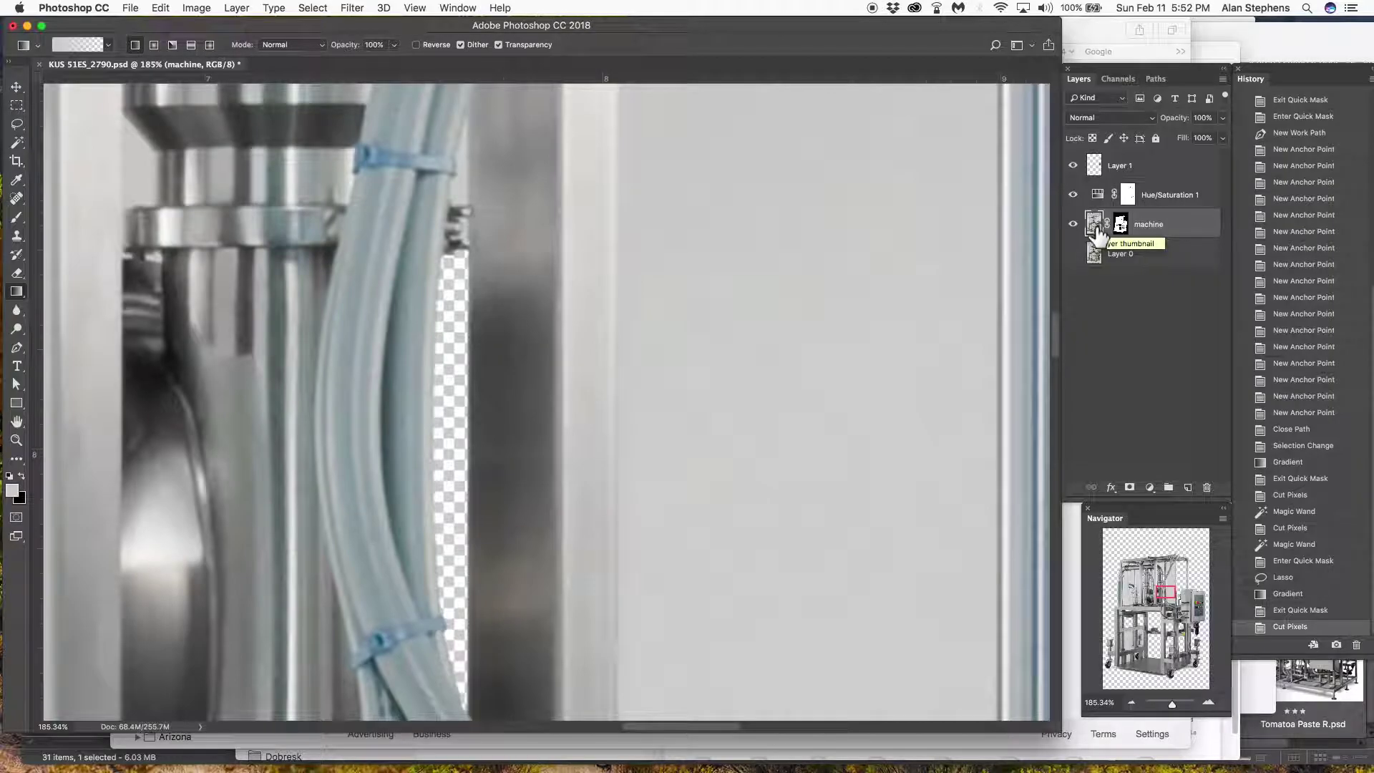
{"action": "left_click", "coordinate": [1299, 610]}
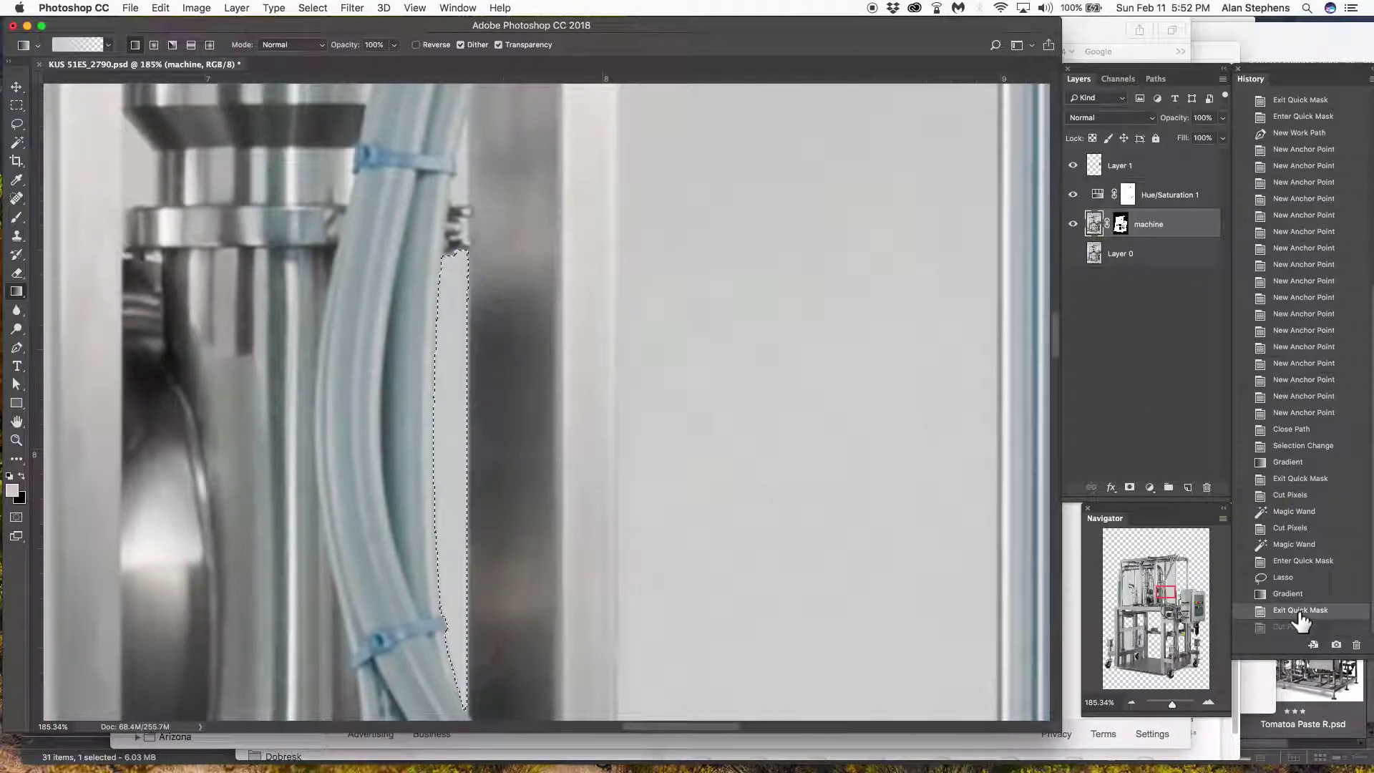
{"action": "left_click", "coordinate": [1121, 224]}
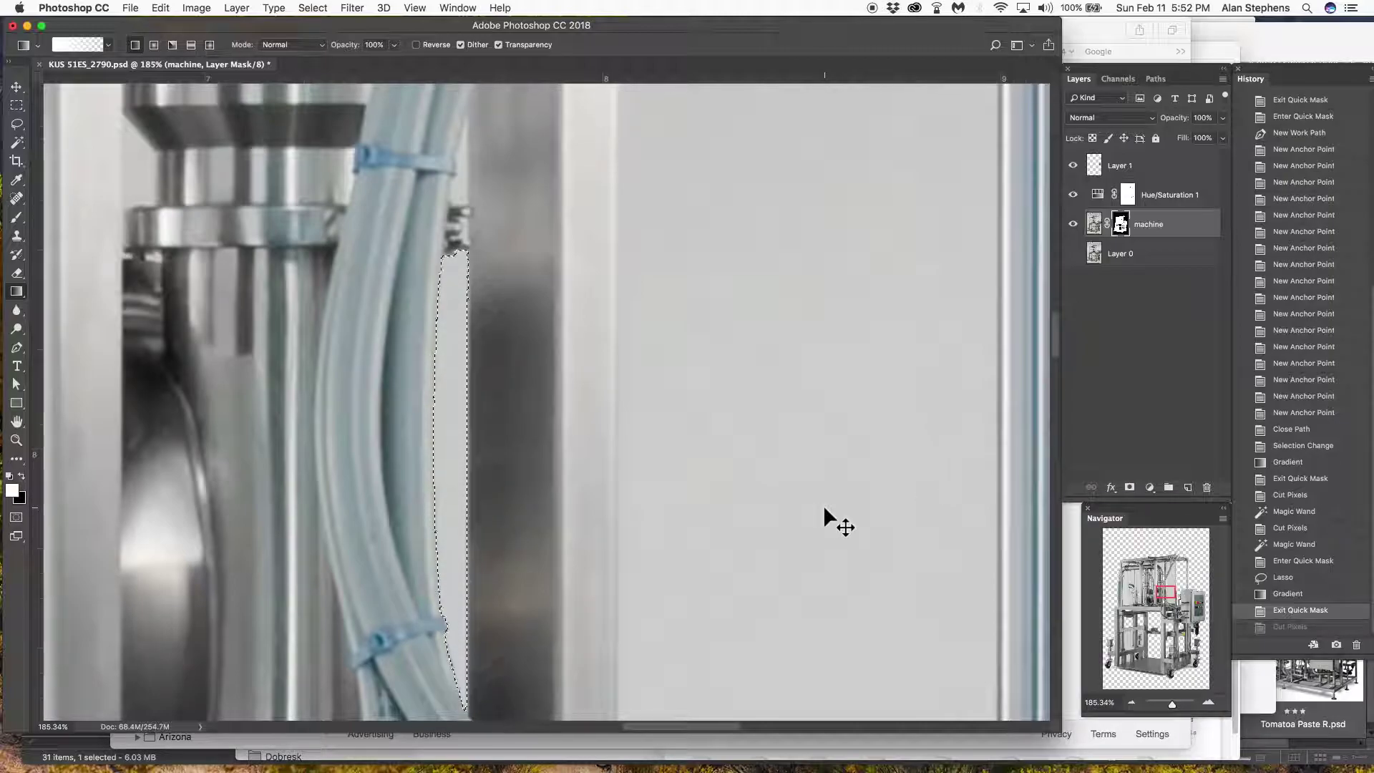
{"action": "key", "text": "super+x"}
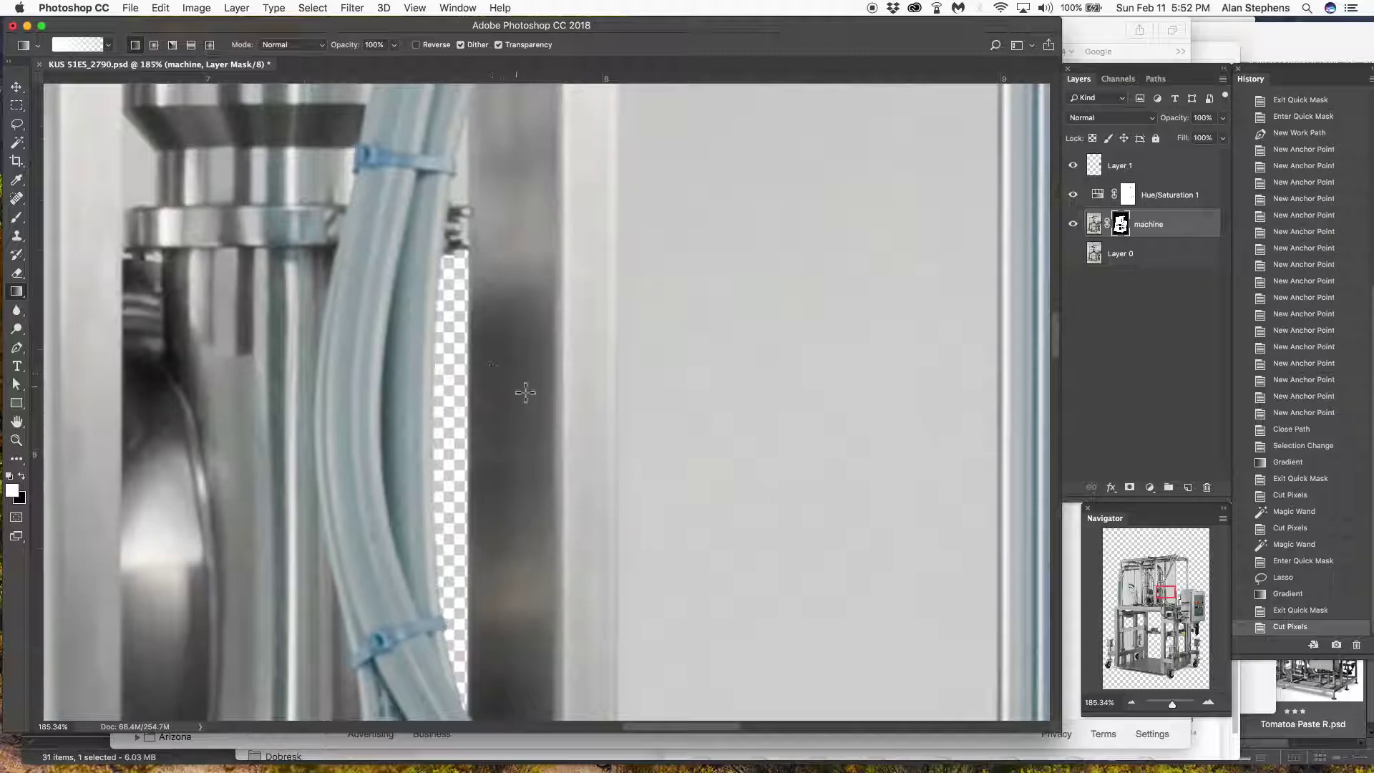
Lasso the grey sliver along the cable edge, hide it, then move to the crossing hoses
{"action": "scroll", "coordinate": [550, 428], "scroll_direction": "down", "scroll_amount": 3}
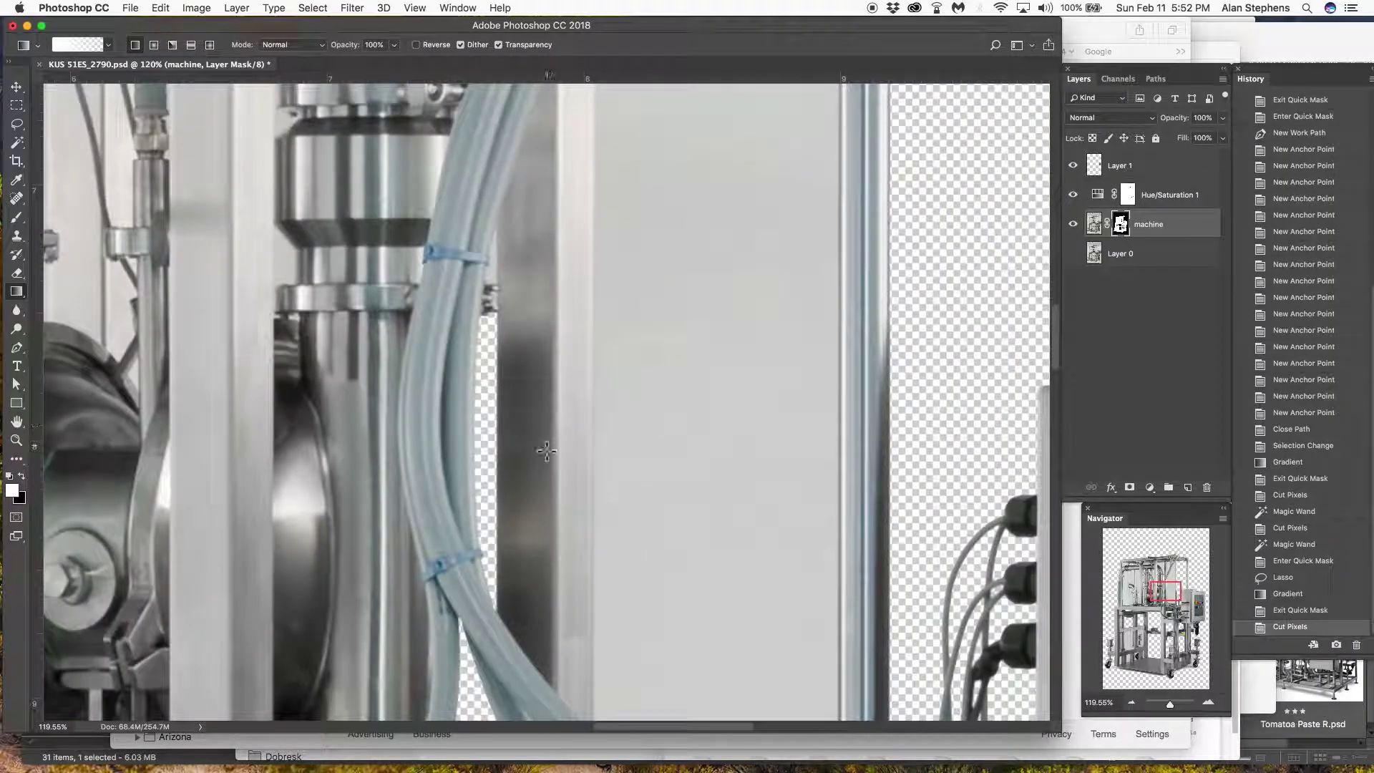
{"action": "scroll", "coordinate": [508, 270], "scroll_direction": "up", "scroll_amount": 4}
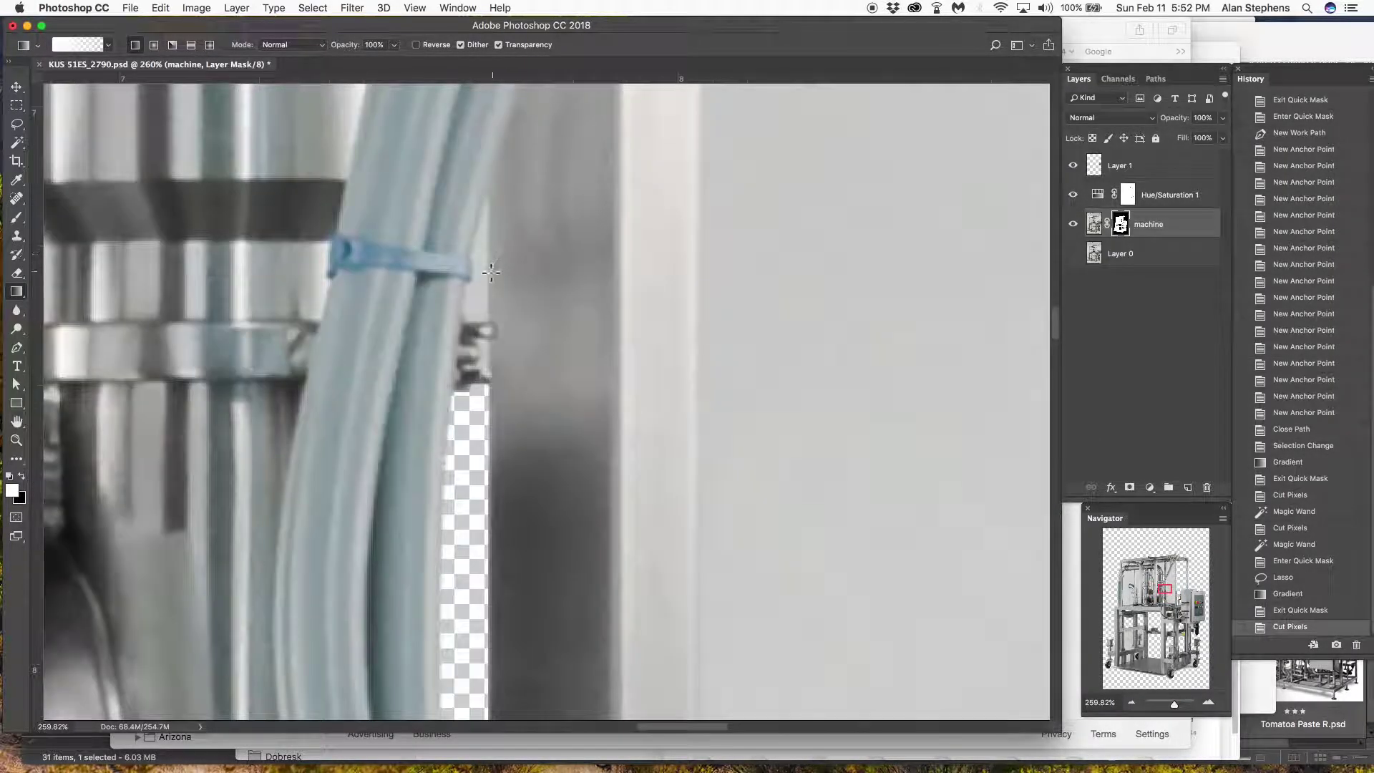
{"action": "key", "text": "l"}
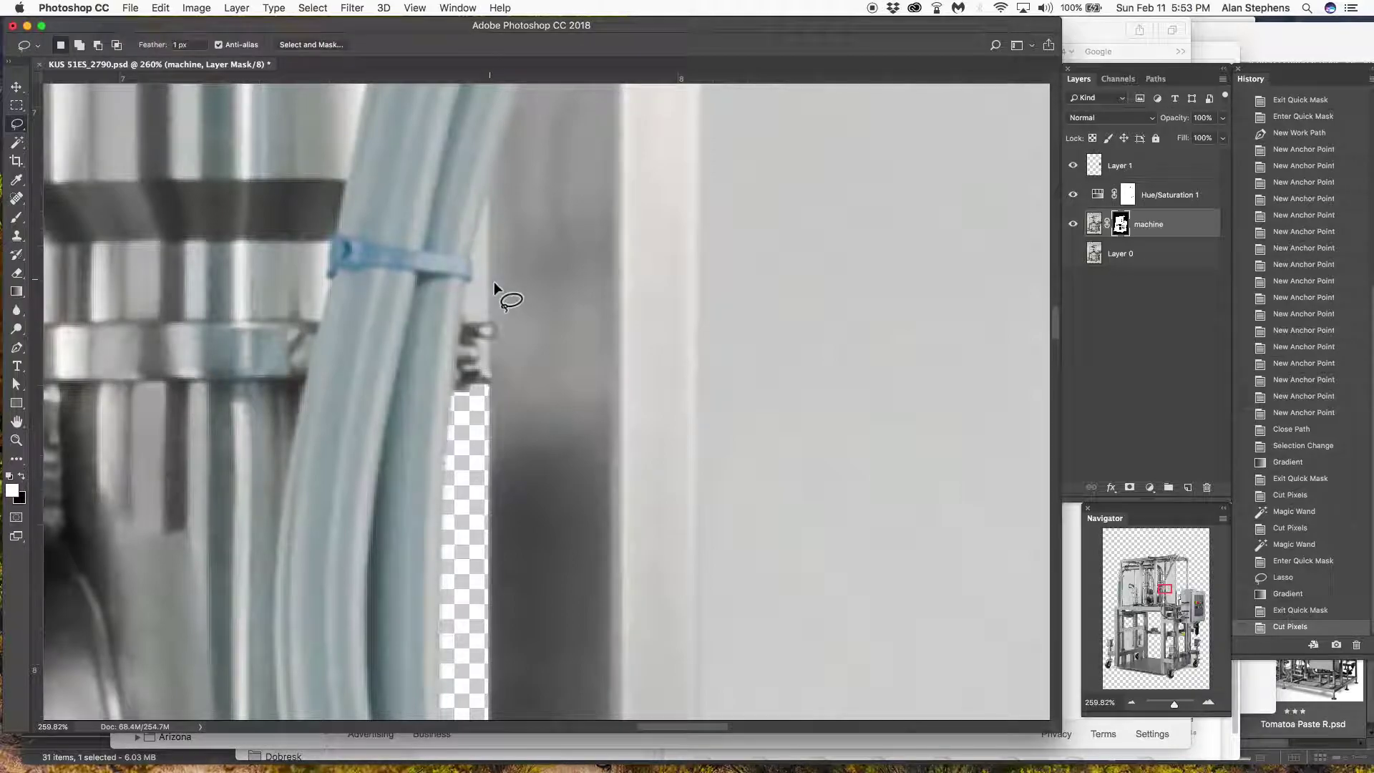
{"action": "left_click", "coordinate": [489, 319], "text": "alt"}
{"action": "mouse_move", "coordinate": [471, 252]}
{"action": "left_mouse_down"}
{"action": "mouse_move", "coordinate": [463, 300]}
{"action": "mouse_move", "coordinate": [489, 319]}
{"action": "left_mouse_up"}
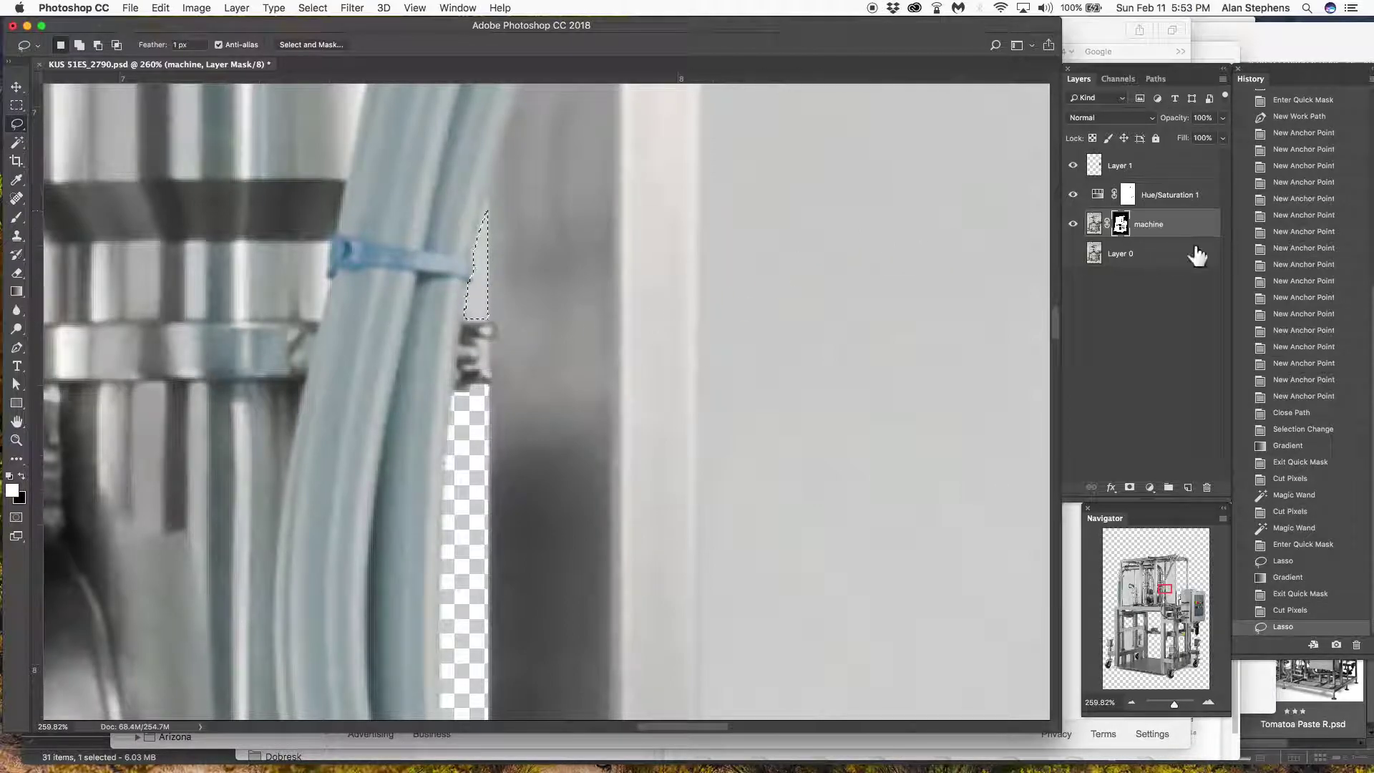
{"action": "key", "text": "super+x"}
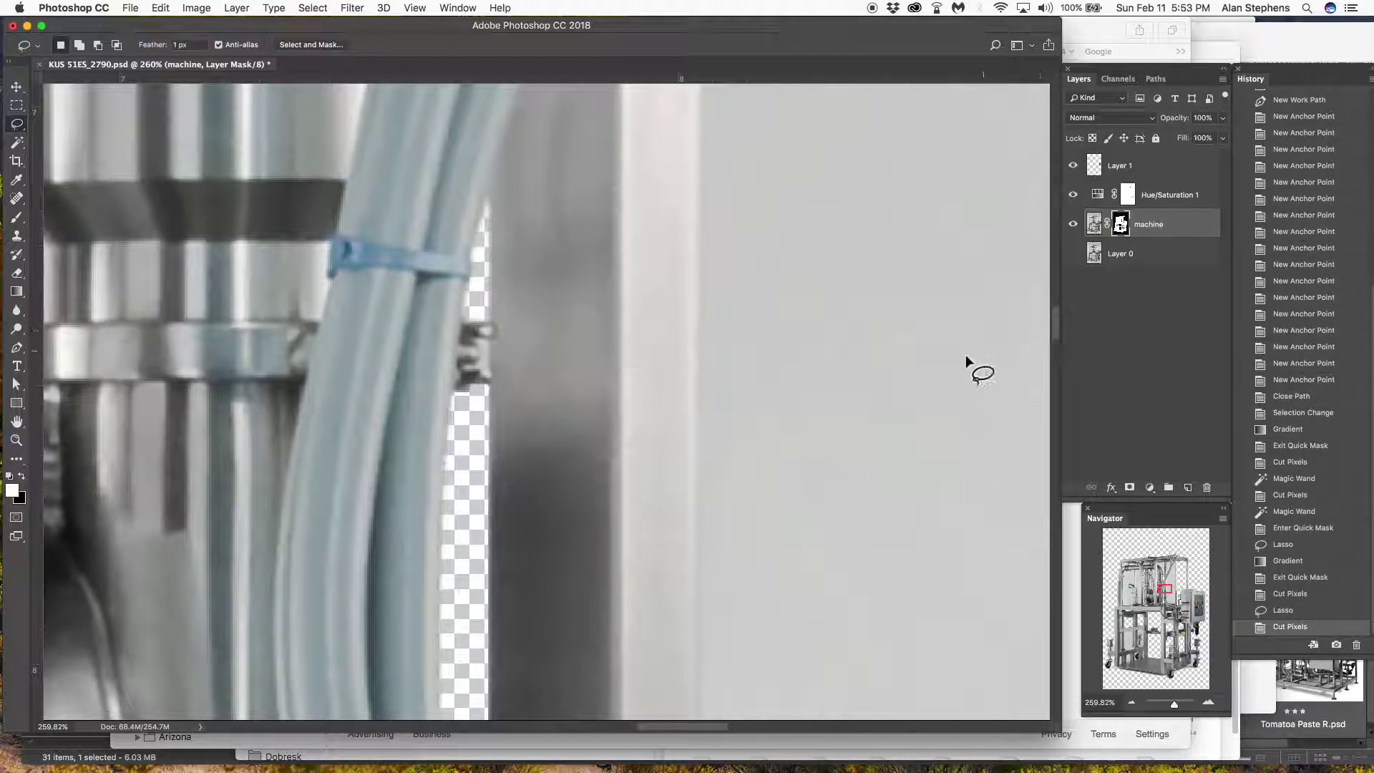
{"action": "left_click_drag", "start_coordinate": [1162, 589], "coordinate": [1162, 603]}
Magic-wand the small grey patch below the fittings and hide it
{"action": "key", "text": "w"}
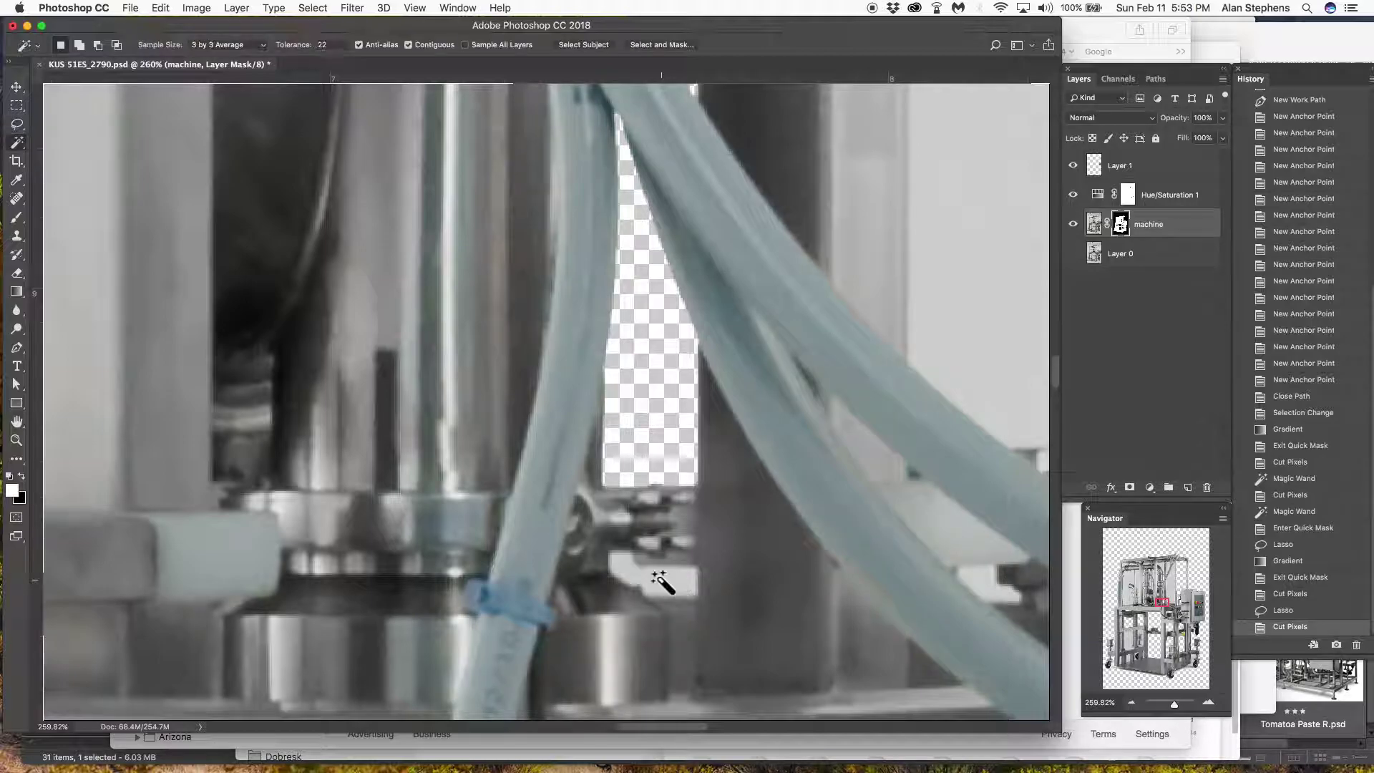
{"action": "left_click", "coordinate": [654, 575]}
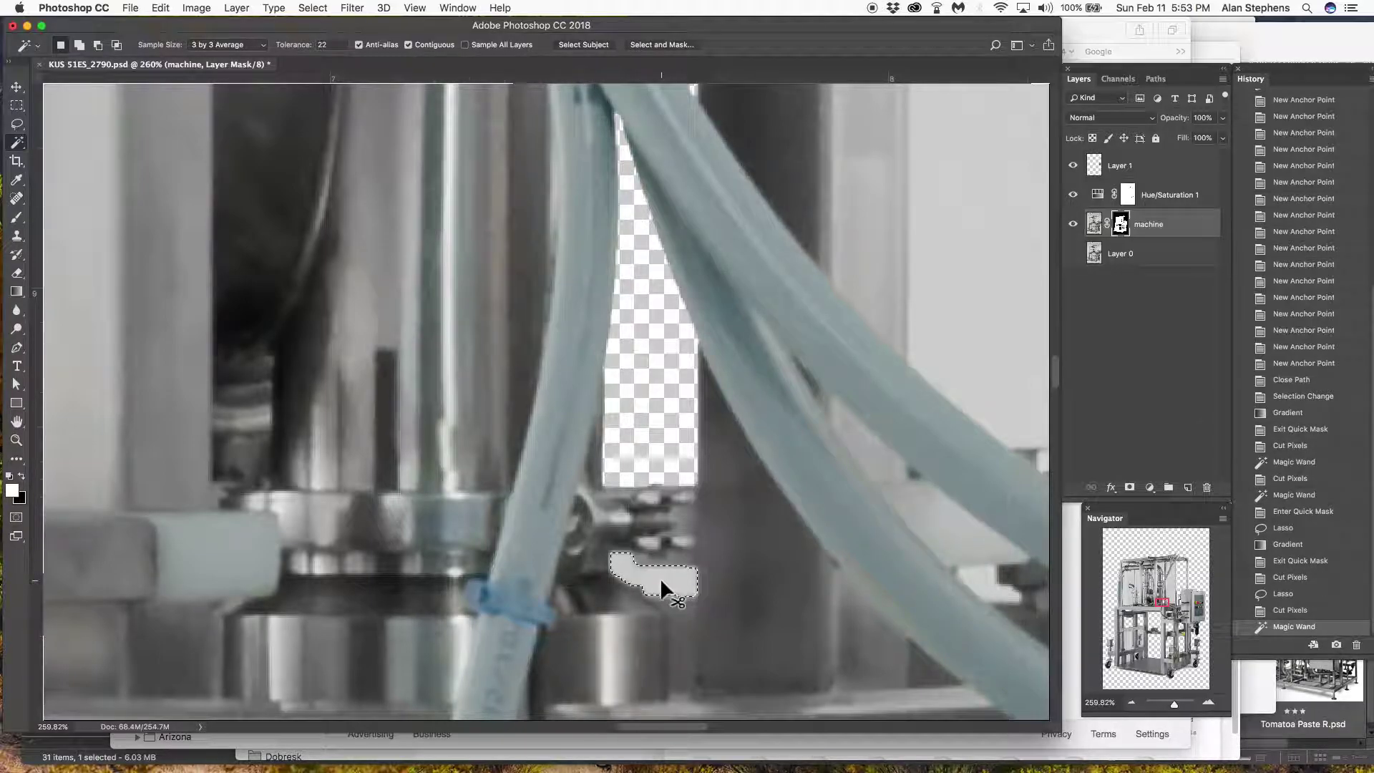
{"action": "key", "text": "super+x"}
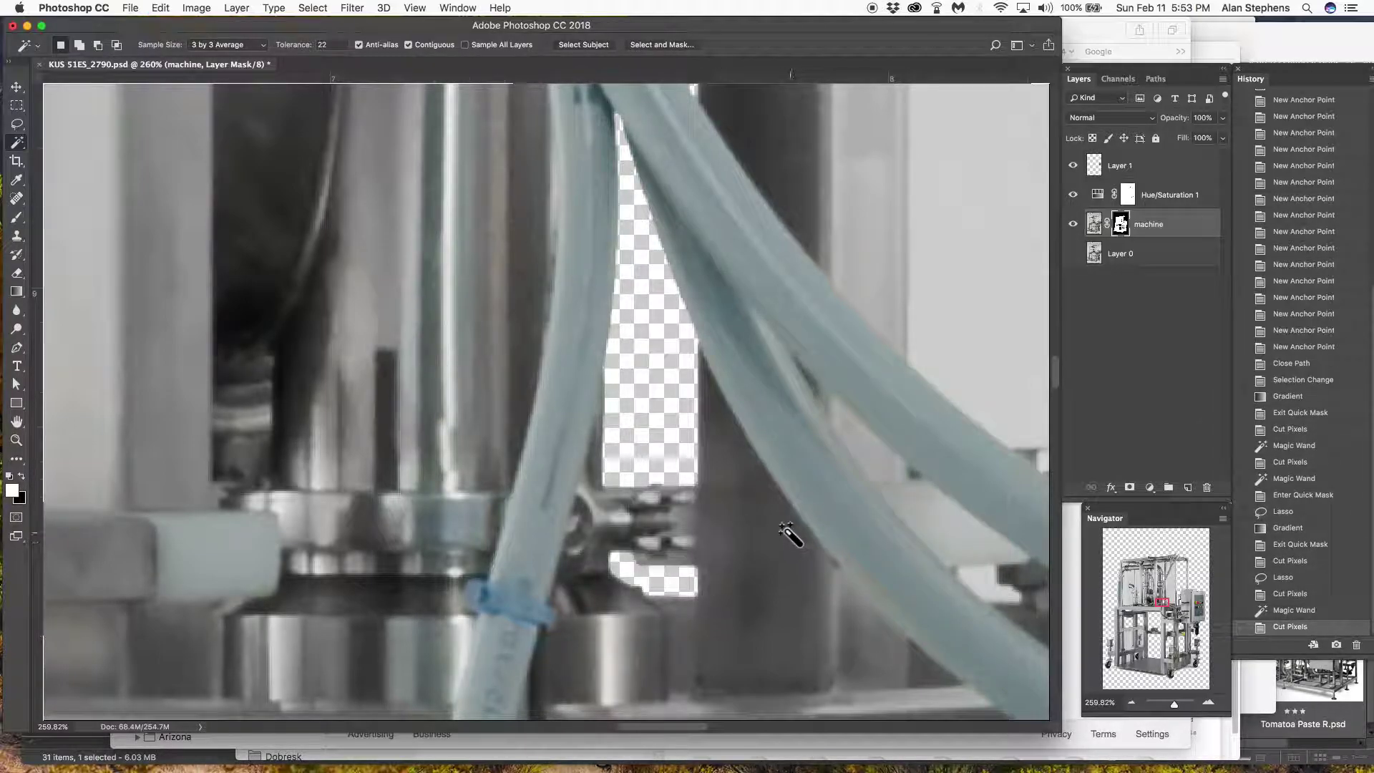
Pan across the machine and magic-wand the grey panel beside the hoses
{"action": "scroll", "coordinate": [1057, 372], "scroll_direction": "up", "scroll_amount": 5}
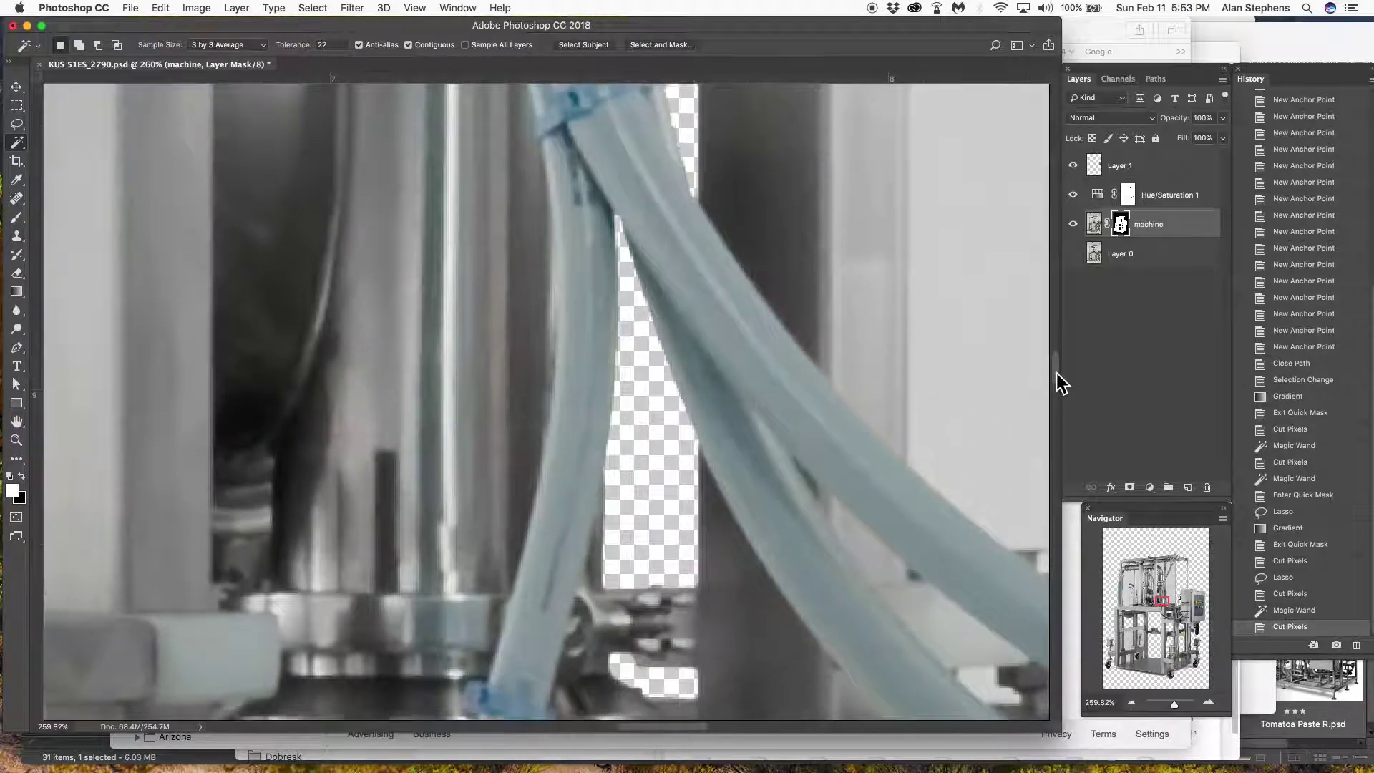
{"action": "scroll", "coordinate": [930, 360], "scroll_direction": "down", "scroll_amount": 10}
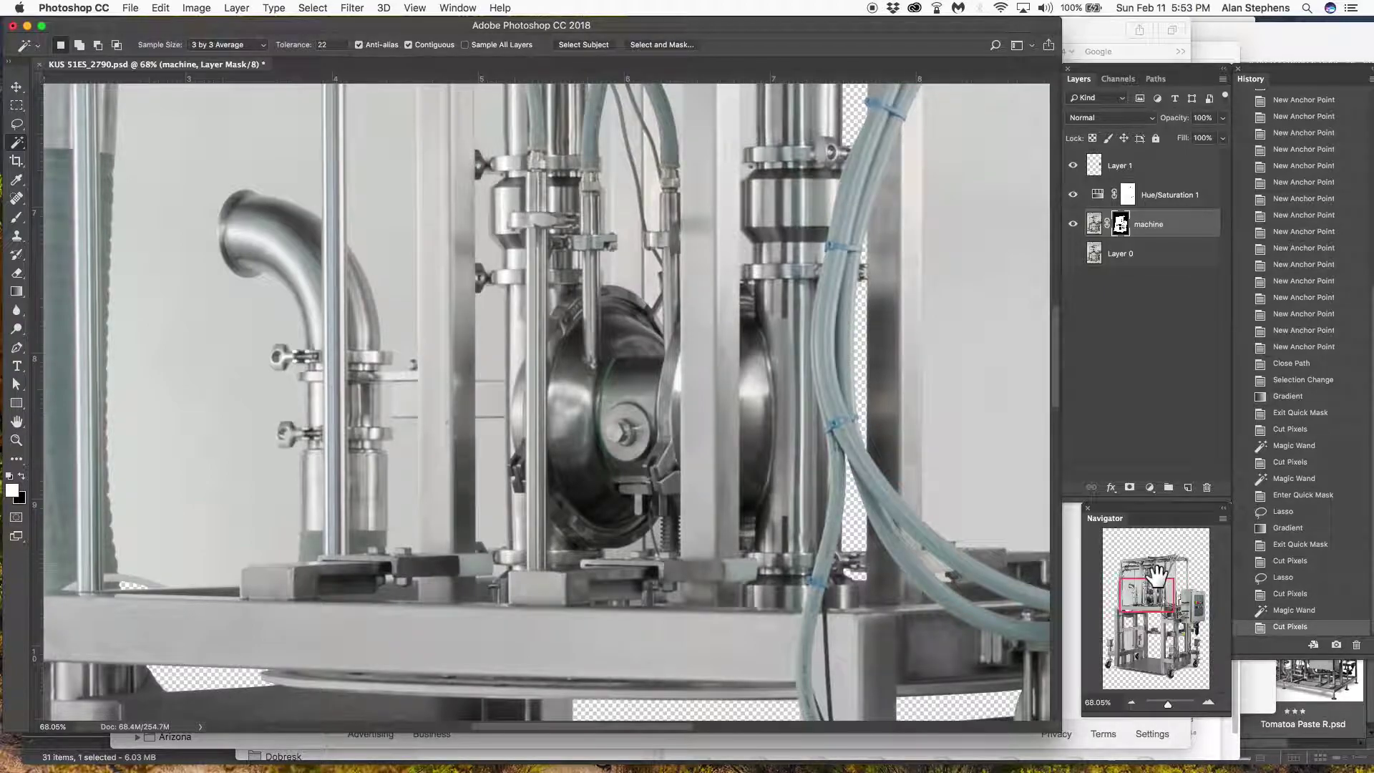
{"action": "left_click_drag", "start_coordinate": [1156, 584], "coordinate": [1172, 568]}
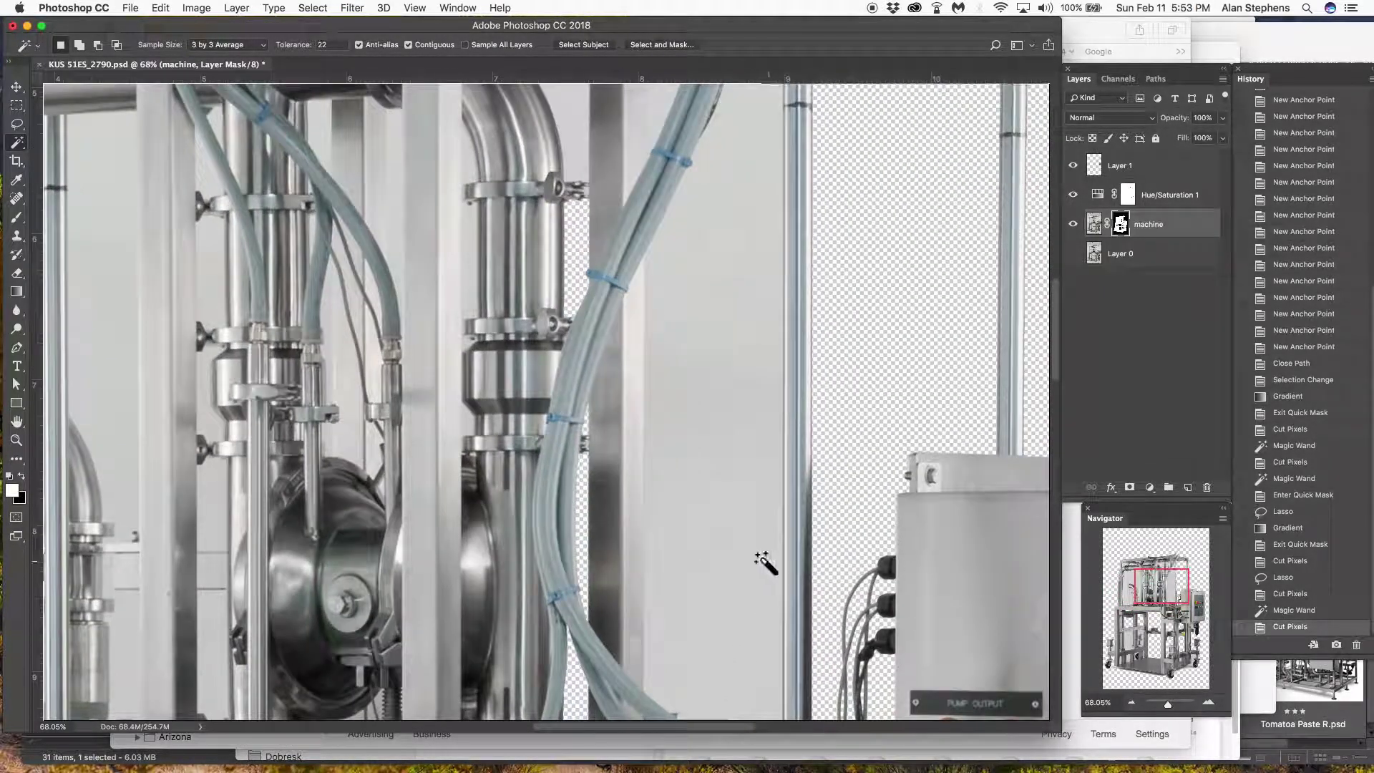
{"action": "scroll", "coordinate": [736, 552], "scroll_direction": "down", "scroll_amount": 2}
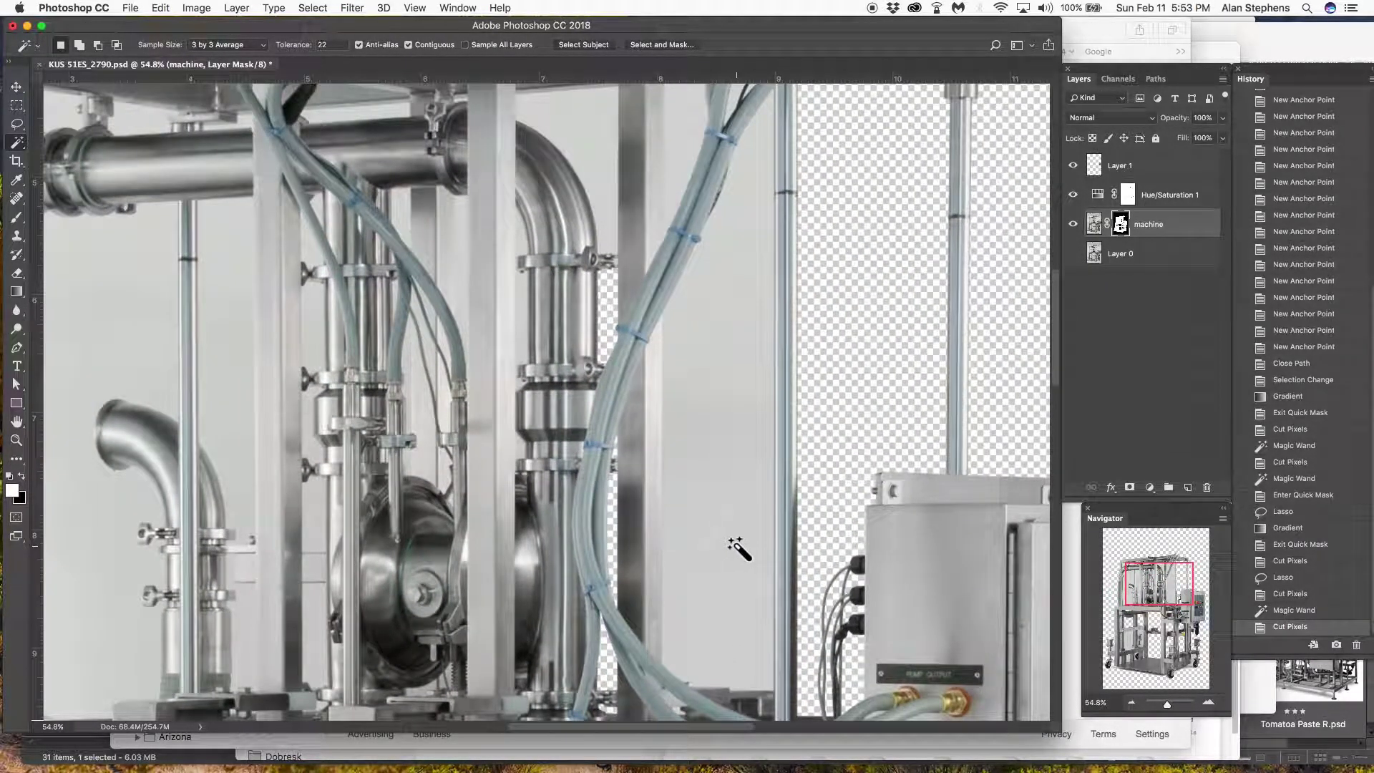
{"action": "left_click", "coordinate": [733, 533]}
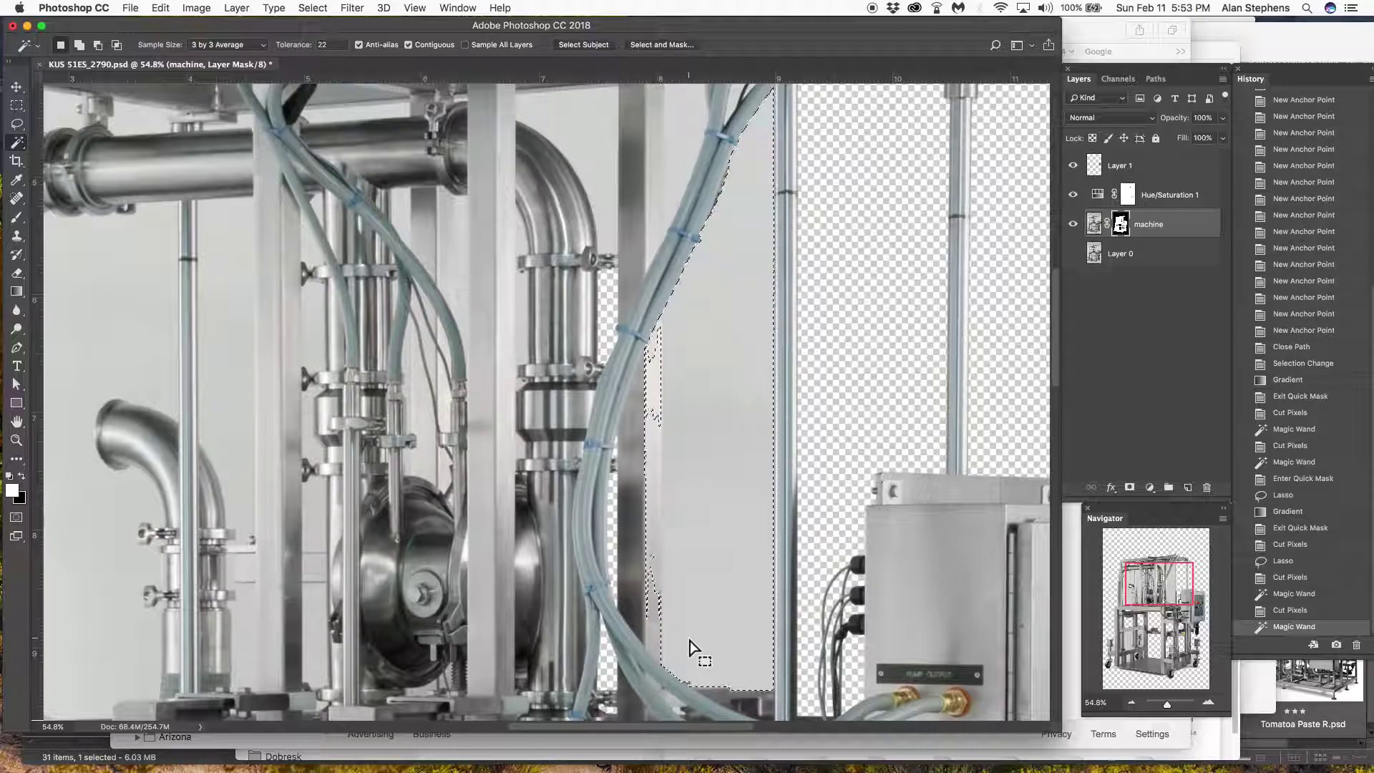
In Quick Mask, lasso and gradient-fill the panel's ragged left edge, then target the machine layer's mask
{"action": "key", "text": "q"}
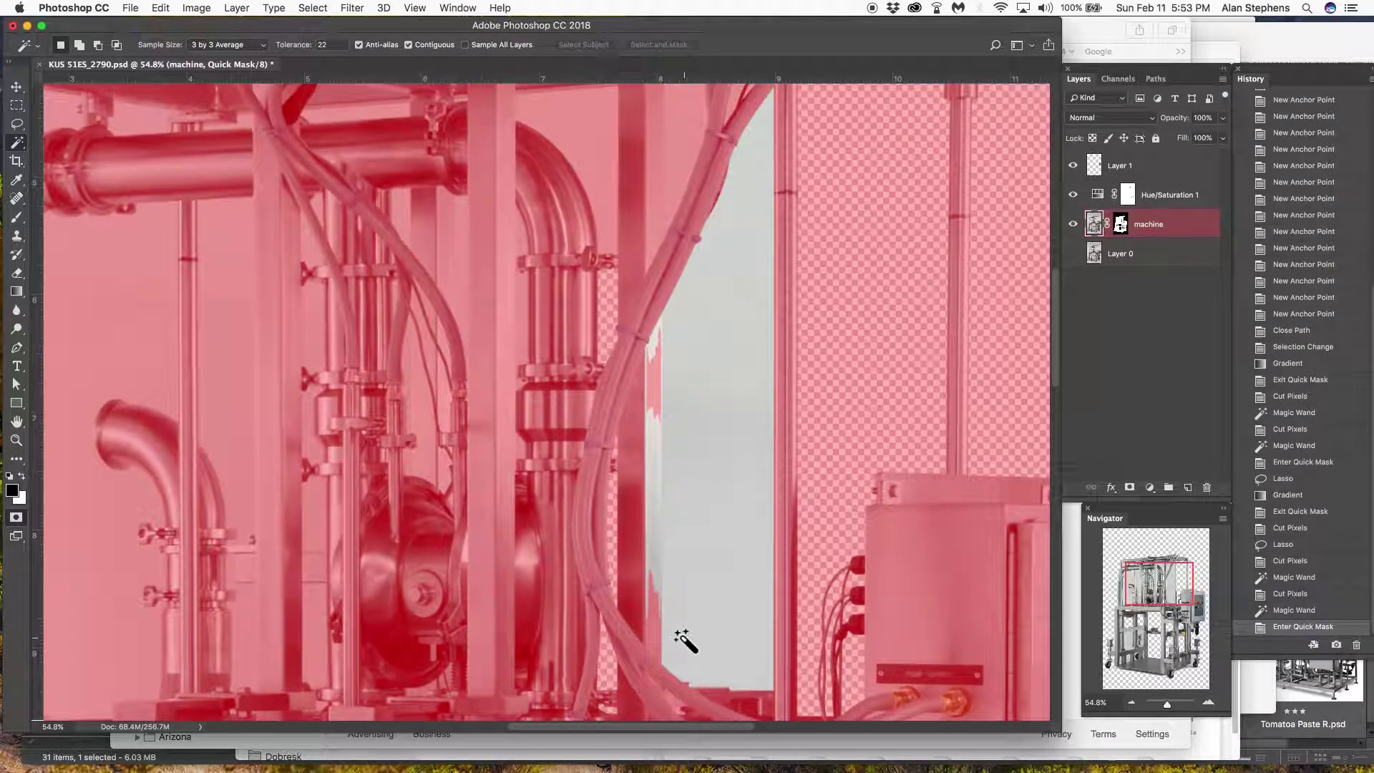
{"action": "key", "text": "l"}
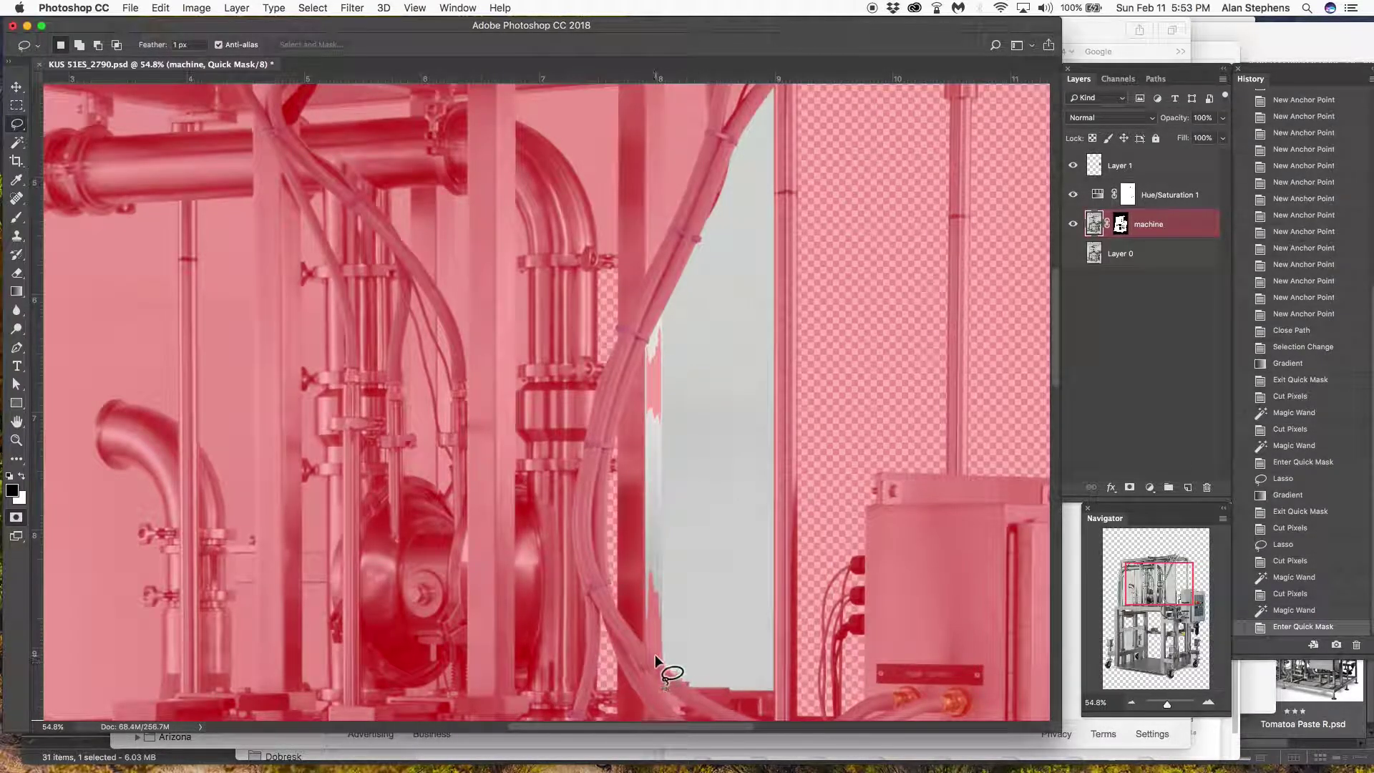
{"action": "scroll", "coordinate": [659, 664], "scroll_direction": "up", "scroll_amount": 5}
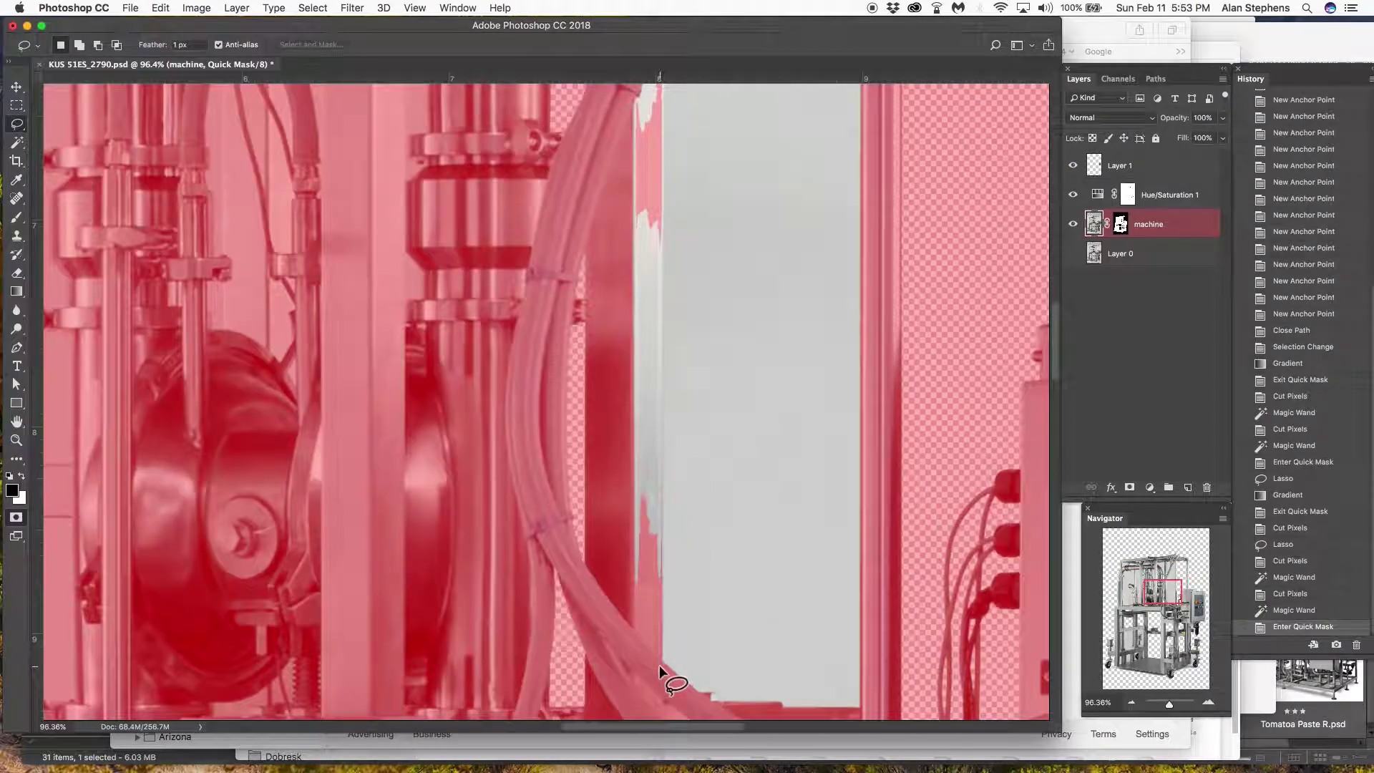
{"action": "mouse_move", "coordinate": [662, 658]}
{"action": "left_mouse_down"}
{"action": "mouse_move", "coordinate": [702, 262]}
{"action": "mouse_move", "coordinate": [663, 113]}
{"action": "mouse_move", "coordinate": [675, 25]}
{"action": "mouse_move", "coordinate": [668, 136]}
{"action": "mouse_move", "coordinate": [586, 414]}
{"action": "mouse_move", "coordinate": [613, 570]}
{"action": "mouse_move", "coordinate": [605, 607]}
{"action": "mouse_move", "coordinate": [606, 596]}
{"action": "mouse_move", "coordinate": [650, 595]}
{"action": "left_mouse_up"}
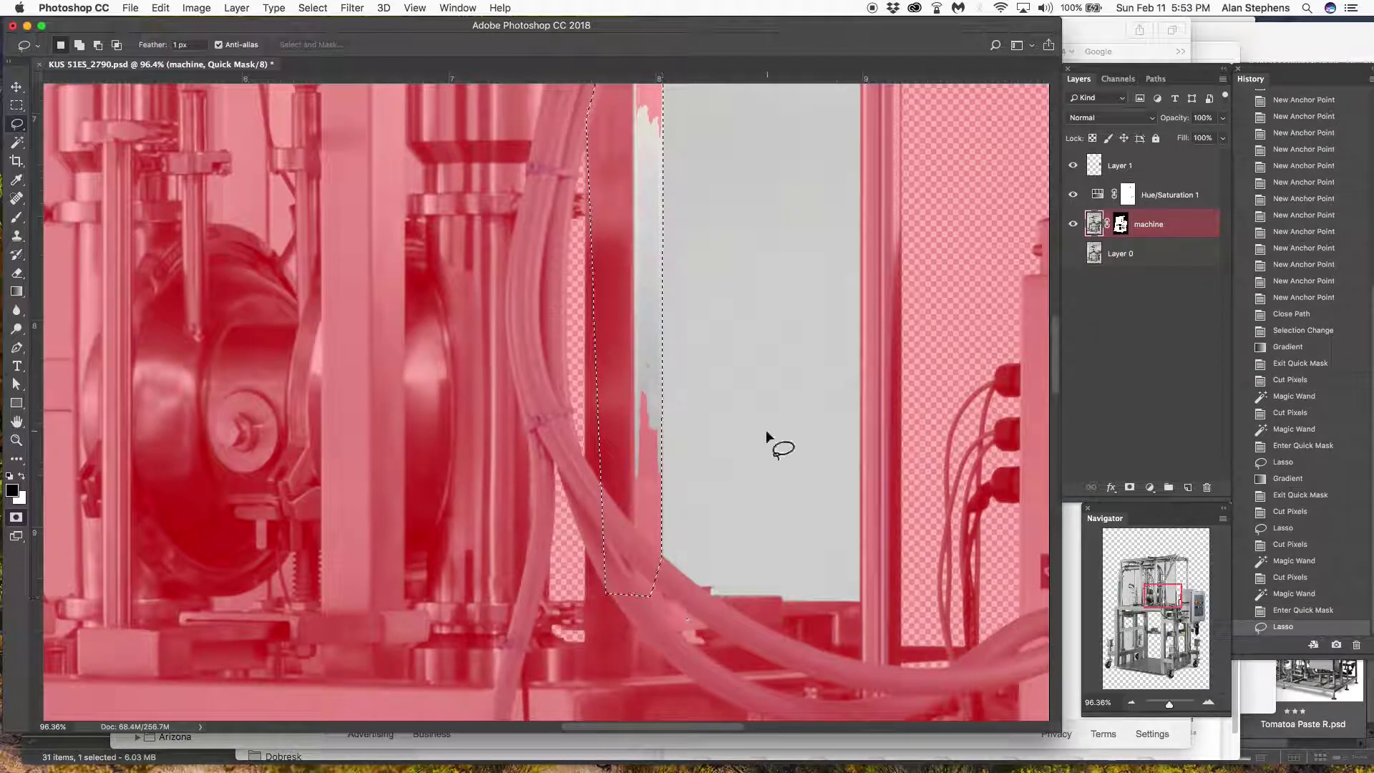
{"action": "key", "text": "g"}
{"action": "left_click_drag", "start_coordinate": [831, 433], "coordinate": [863, 433]}
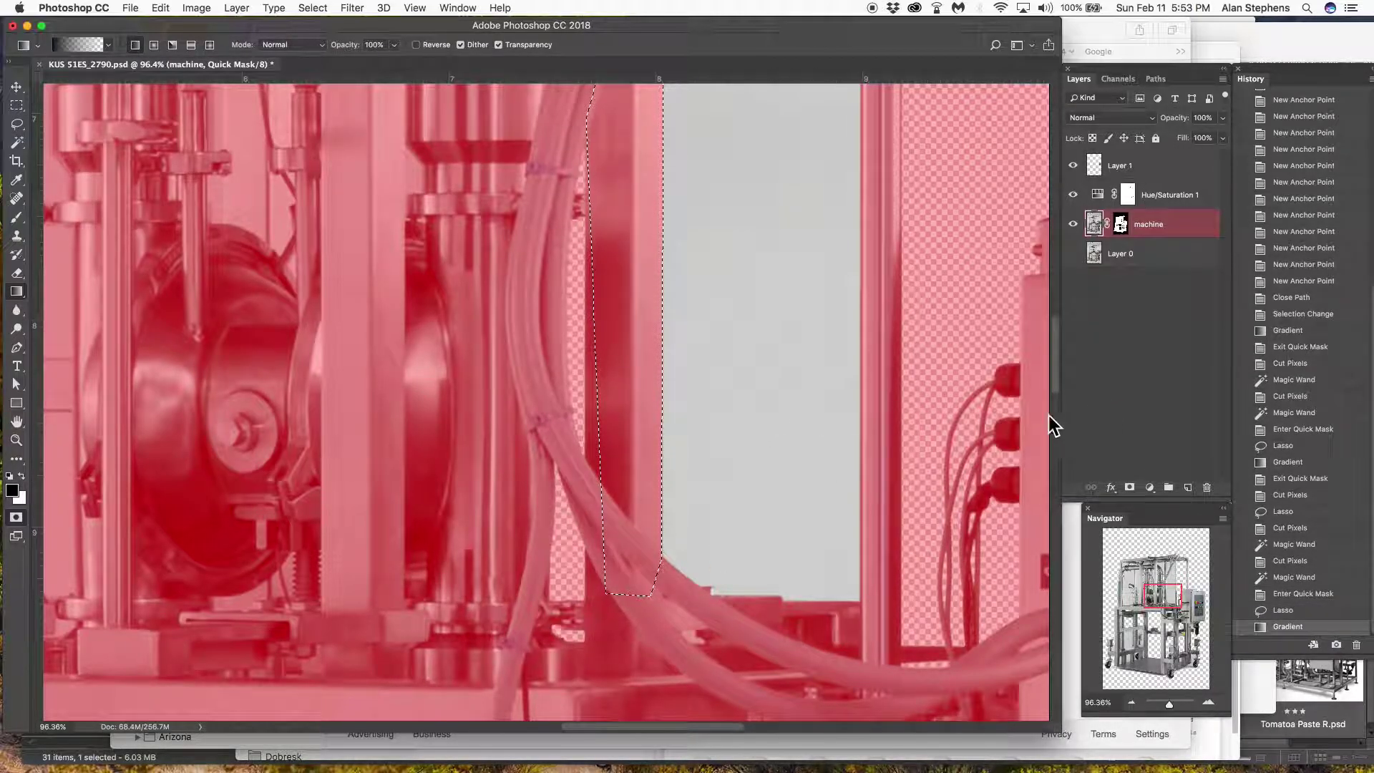
{"action": "key", "text": "q"}
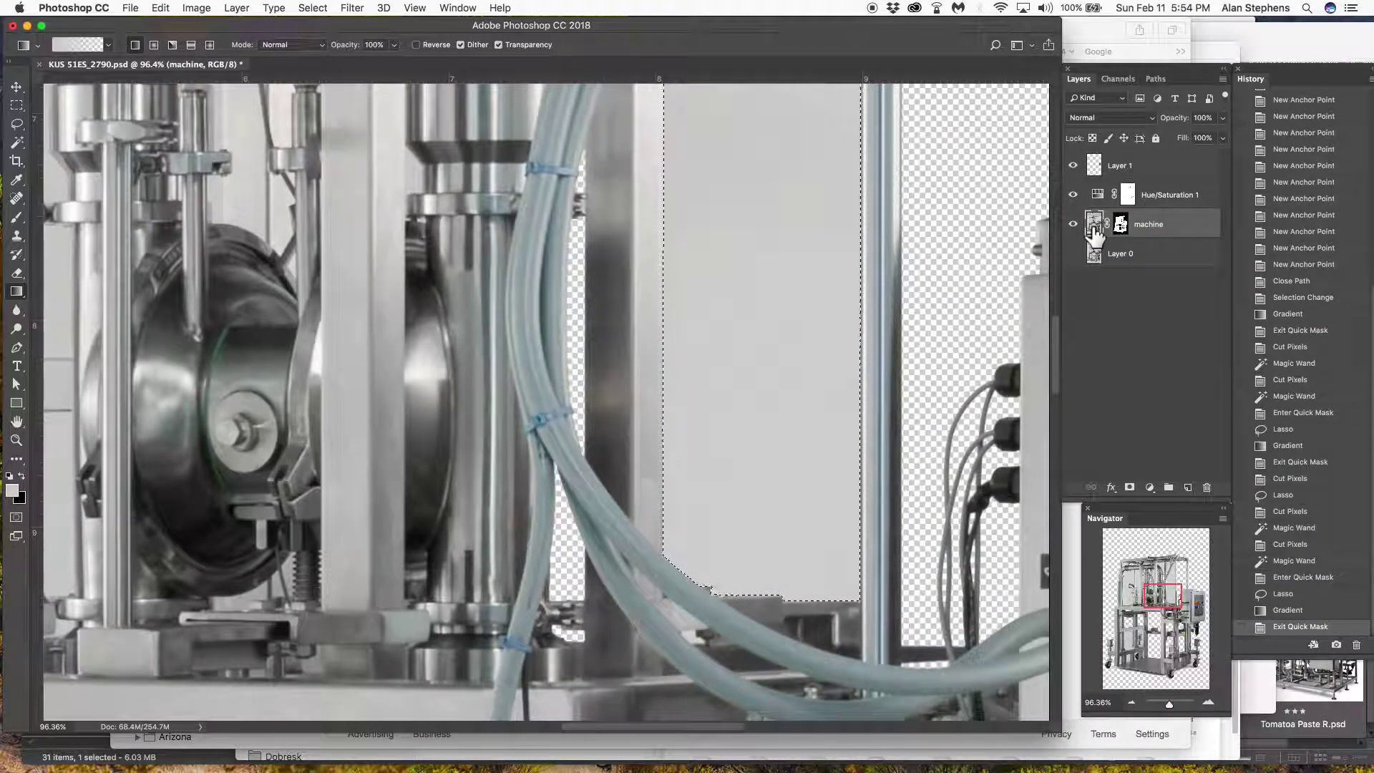
{"action": "left_click", "coordinate": [1120, 226]}
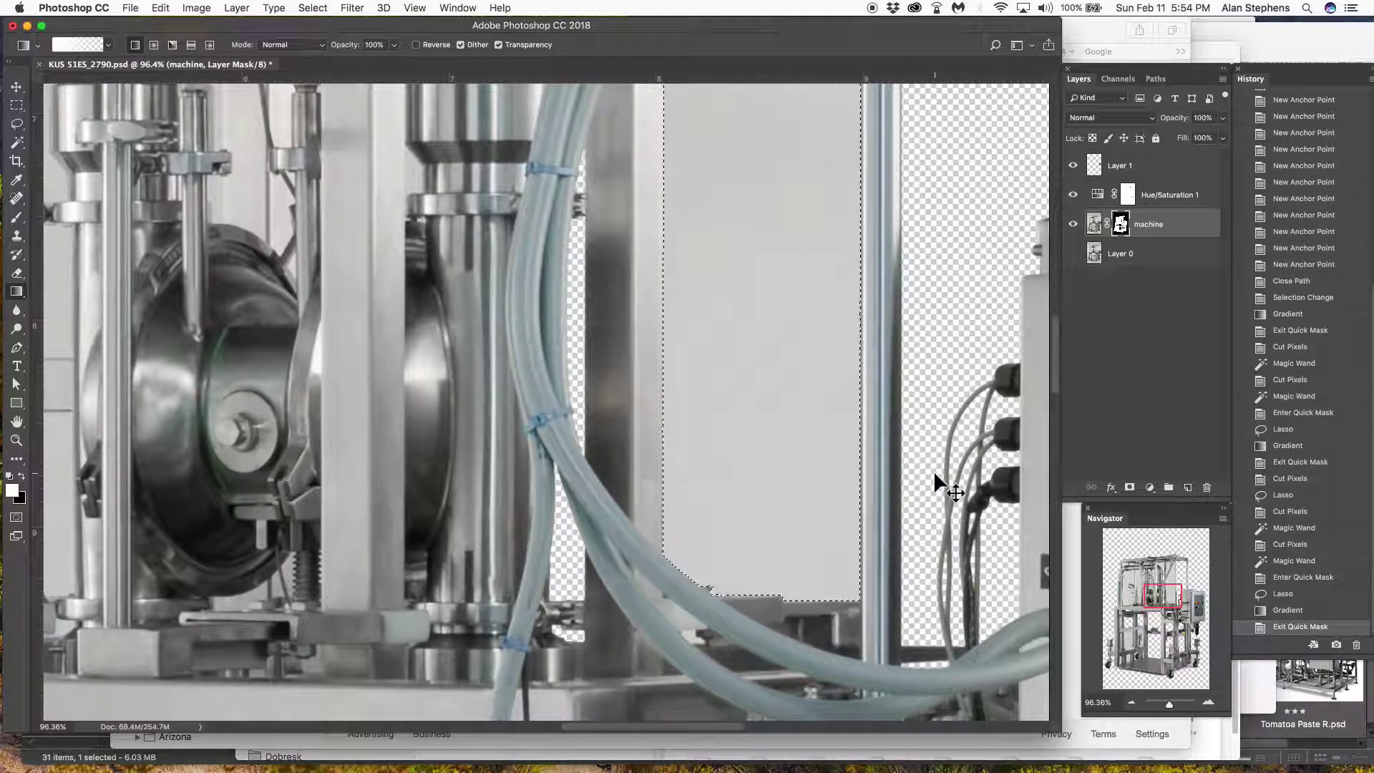
Mask out the selected grey panel, then Magic Wand the light background left of the hose
{"action": "key", "text": "super+x"}
{"action": "scroll", "coordinate": [892, 413], "scroll_direction": "down", "scroll_amount": 5}
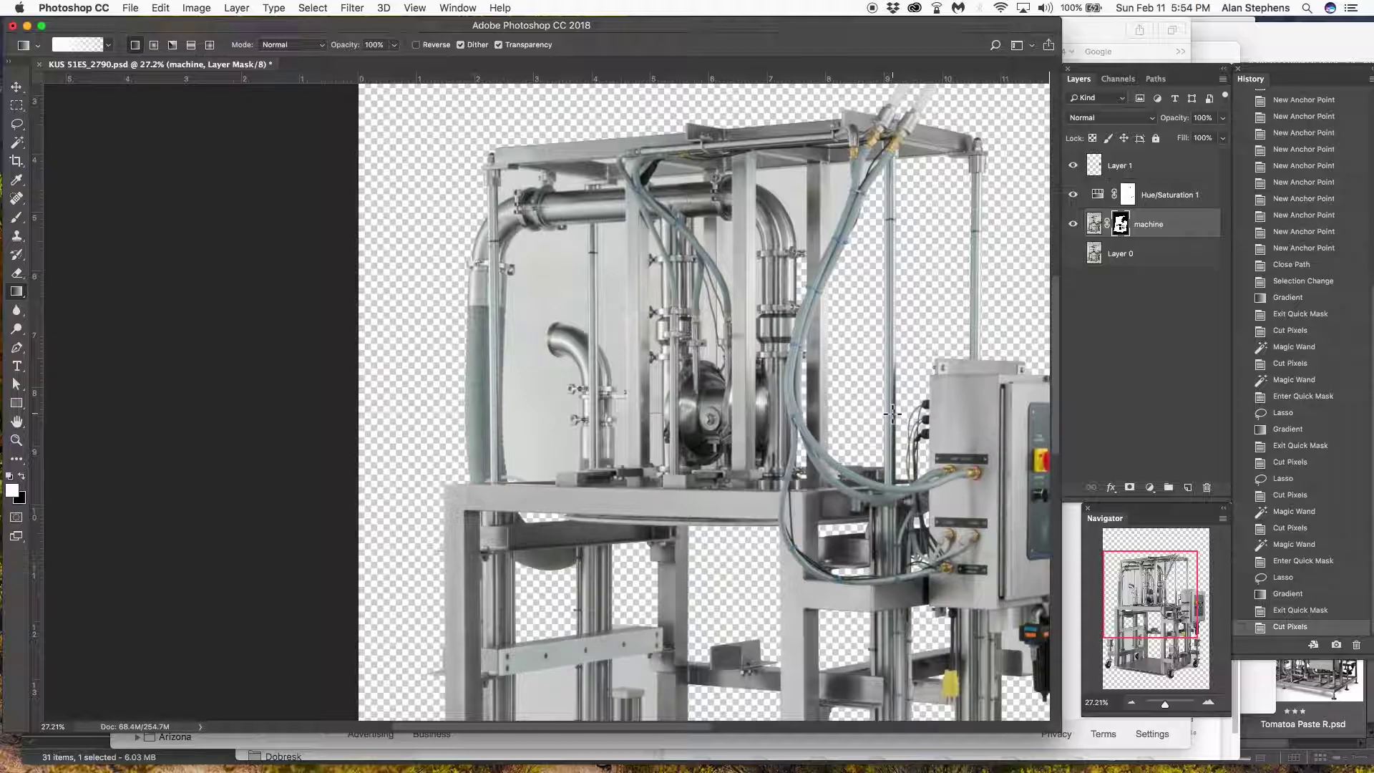
{"action": "scroll", "coordinate": [845, 173], "scroll_direction": "up", "scroll_amount": 6}
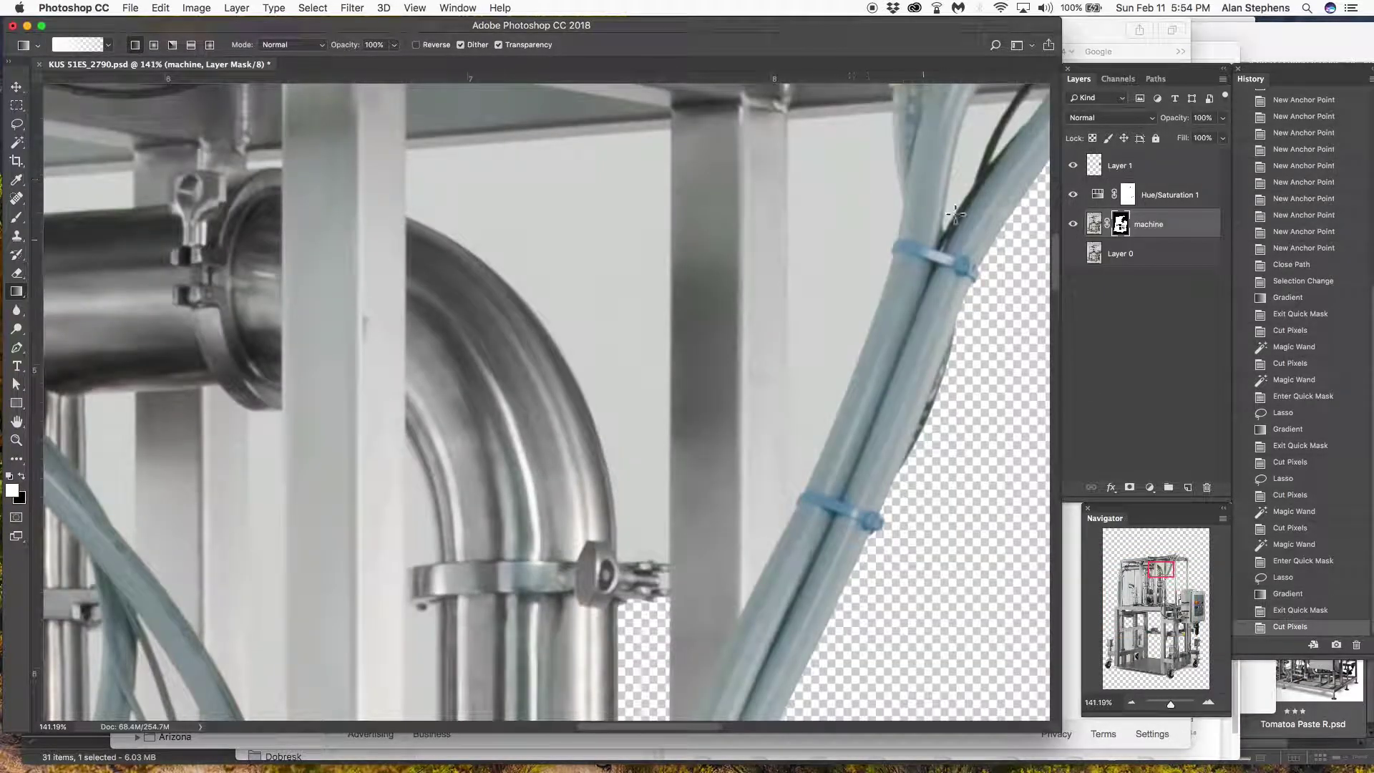
{"action": "key", "text": "w"}
{"action": "left_click", "coordinate": [975, 161]}
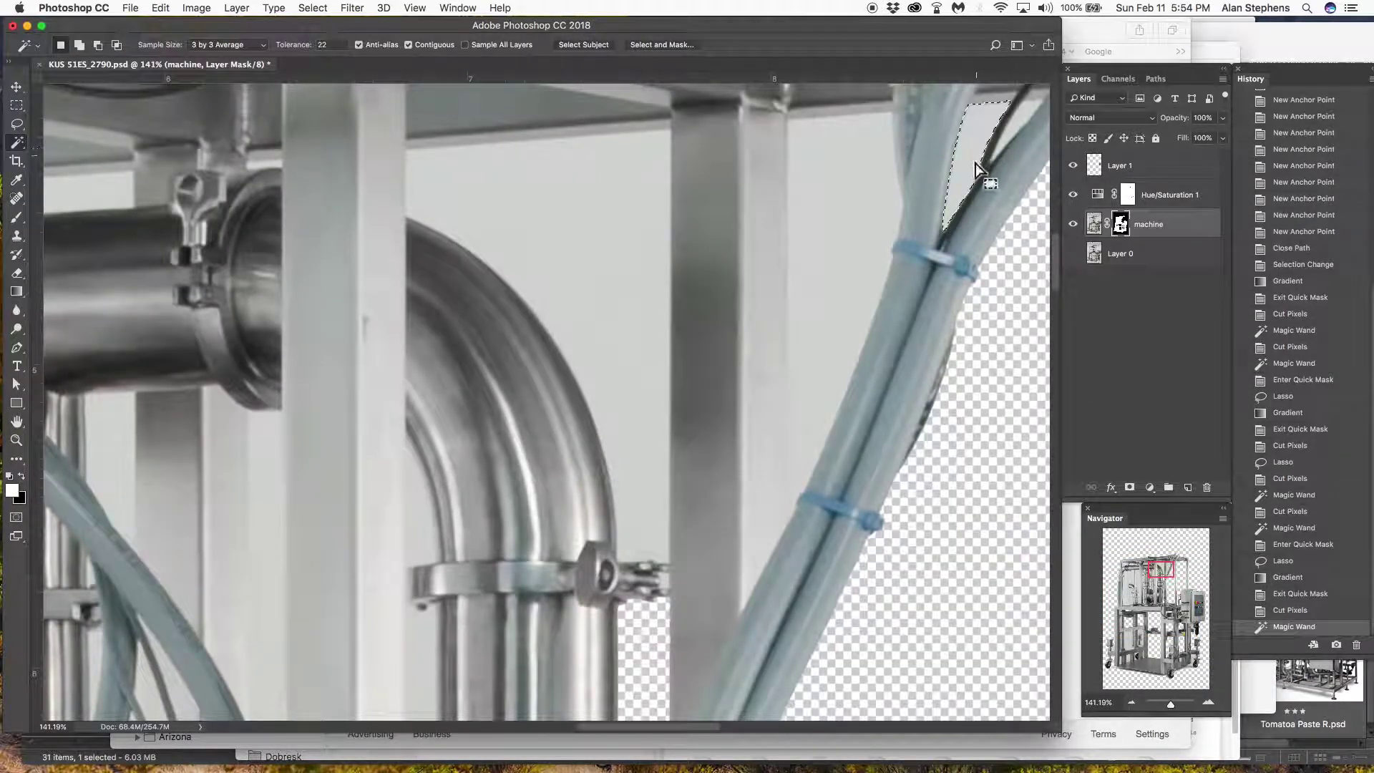
{"action": "key", "text": "super+x"}
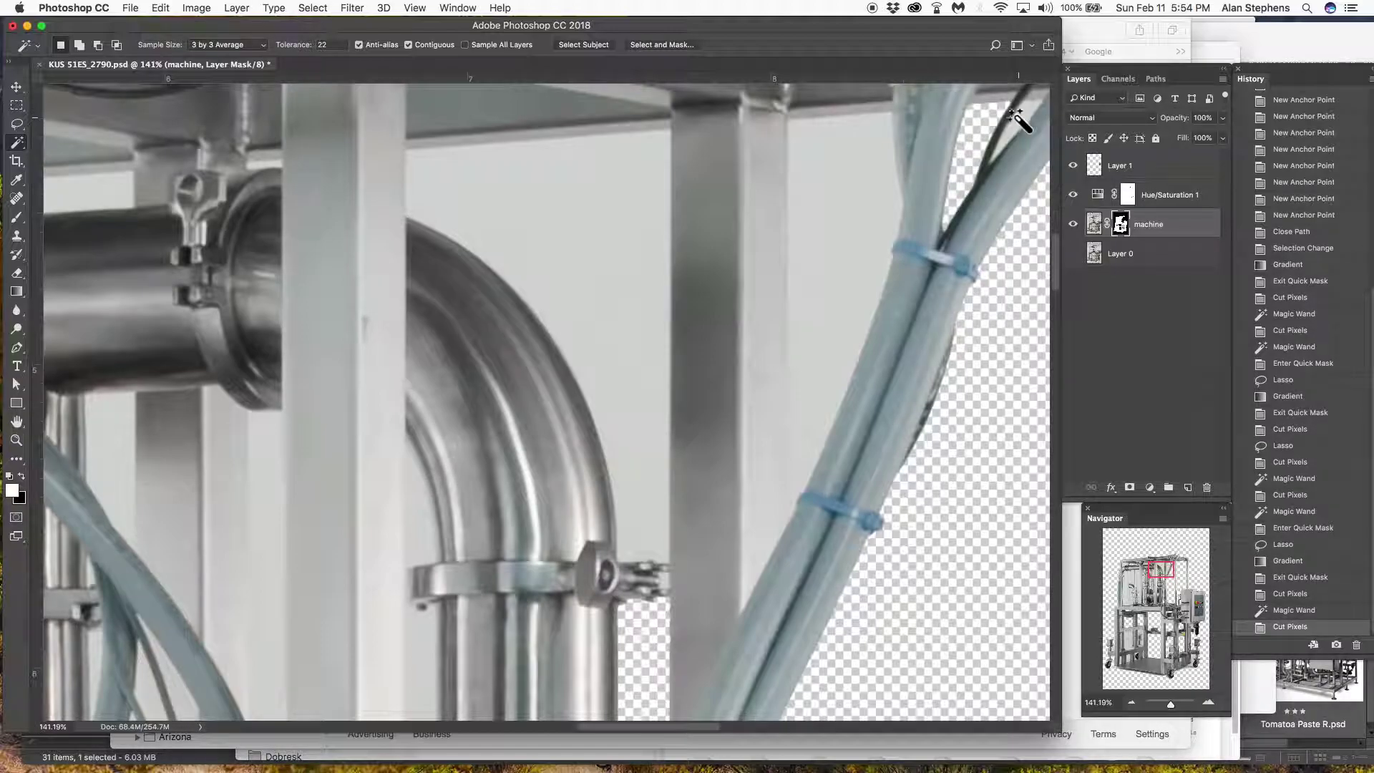
{"action": "left_click", "coordinate": [867, 257]}
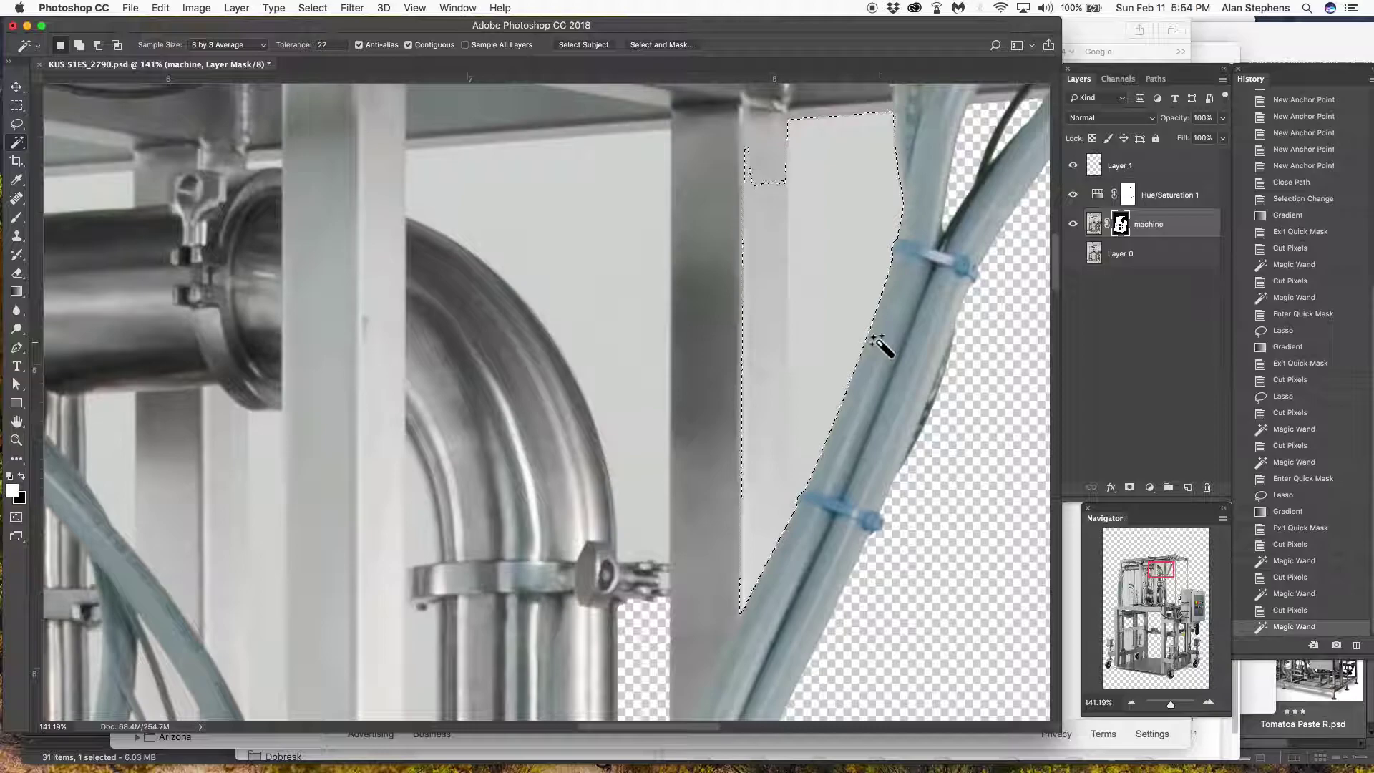
In Quick Mask, lasso the strip left of the cables and gradient-fill to exclude the pillar edge
{"action": "key", "text": "q"}
{"action": "key", "text": "l"}
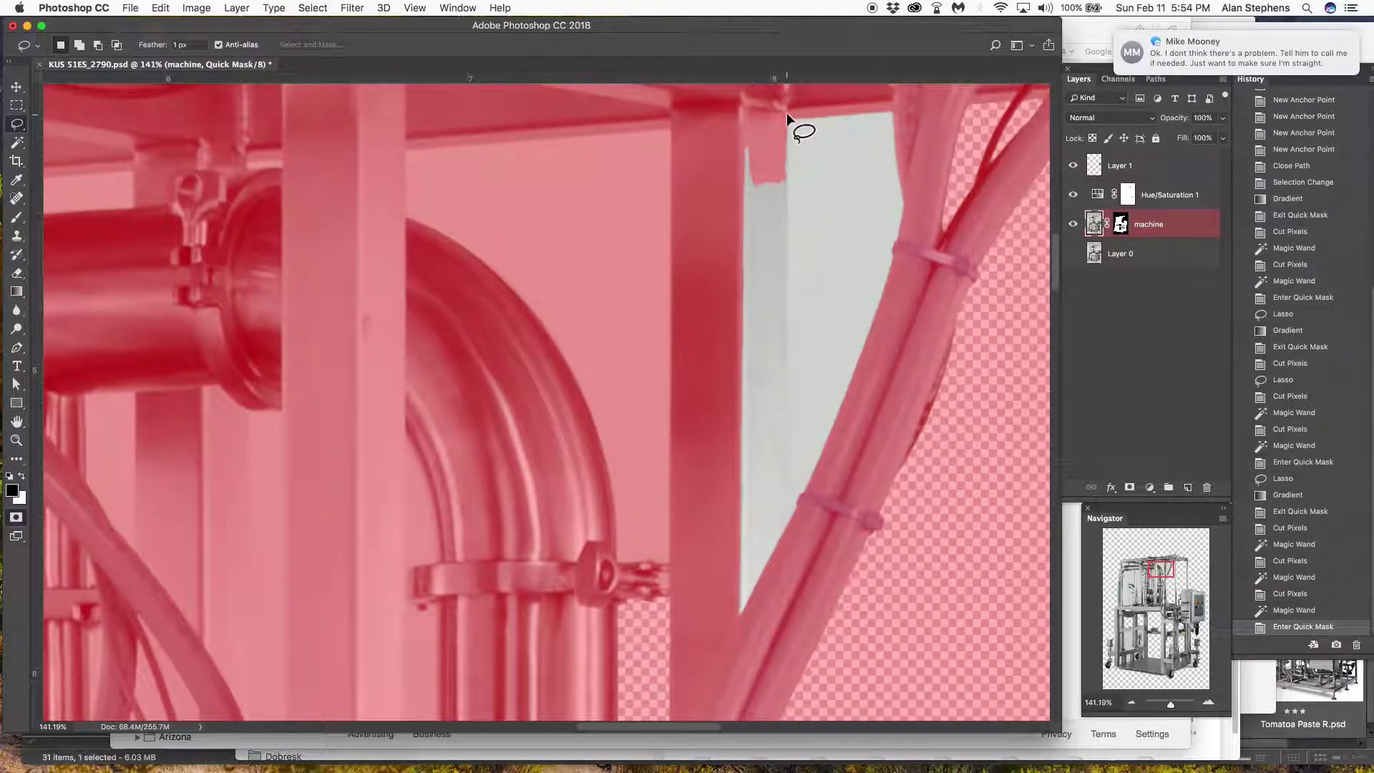
{"action": "left_click_drag", "start_coordinate": [788, 113], "coordinate": [791, 545]}
{"action": "left_click", "coordinate": [790, 548]}
{"action": "left_click", "coordinate": [733, 633]}
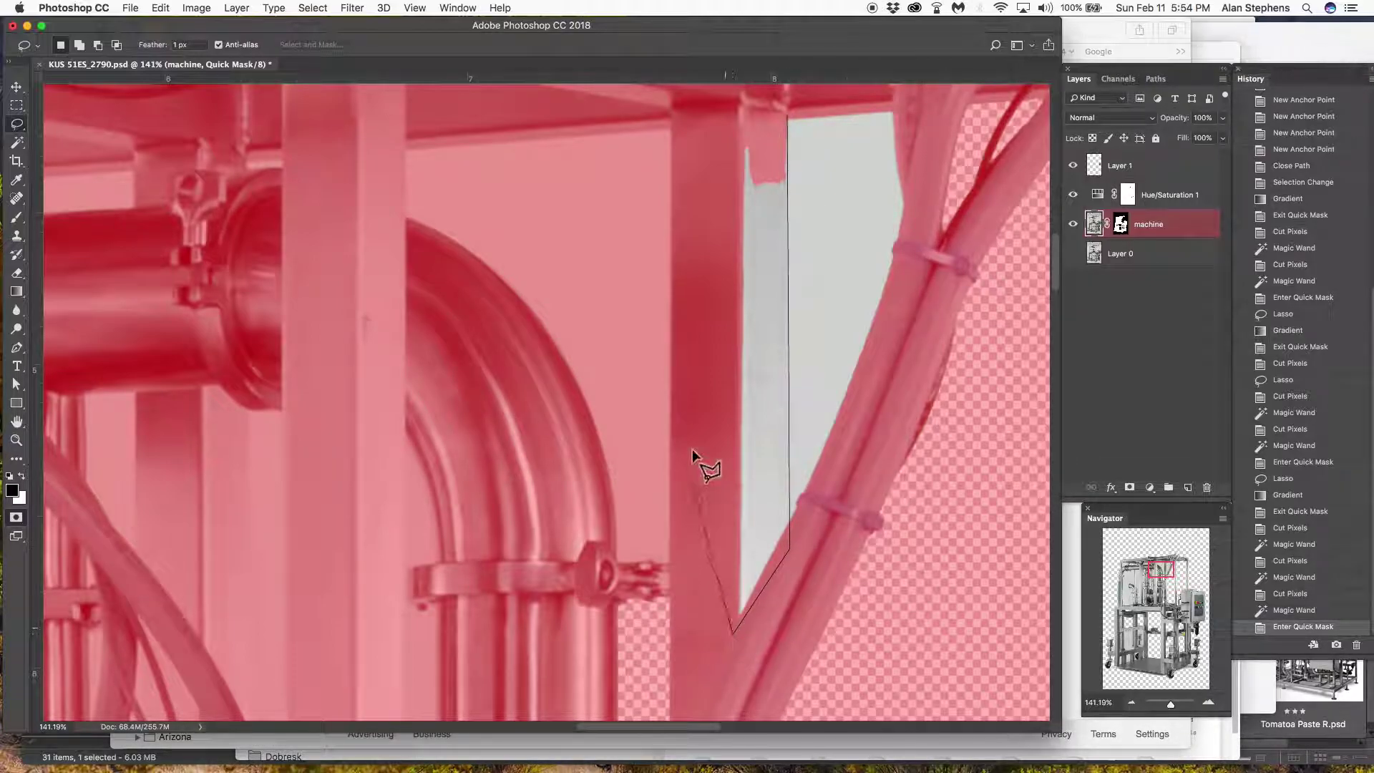
{"action": "left_click", "coordinate": [694, 350]}
{"action": "left_click_drag", "start_coordinate": [741, 126], "coordinate": [788, 113]}
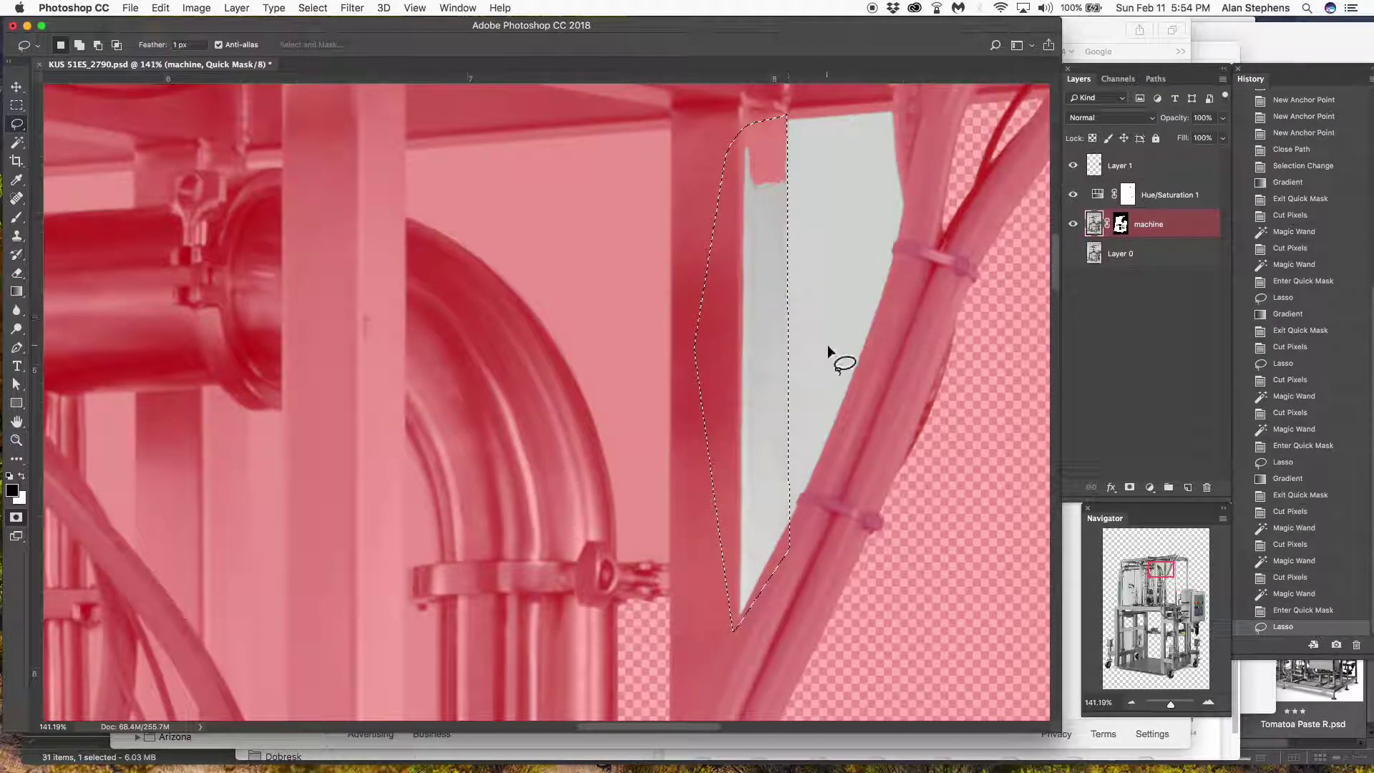
{"action": "key", "text": "g"}
{"action": "left_click_drag", "start_coordinate": [825, 344], "coordinate": [880, 346]}
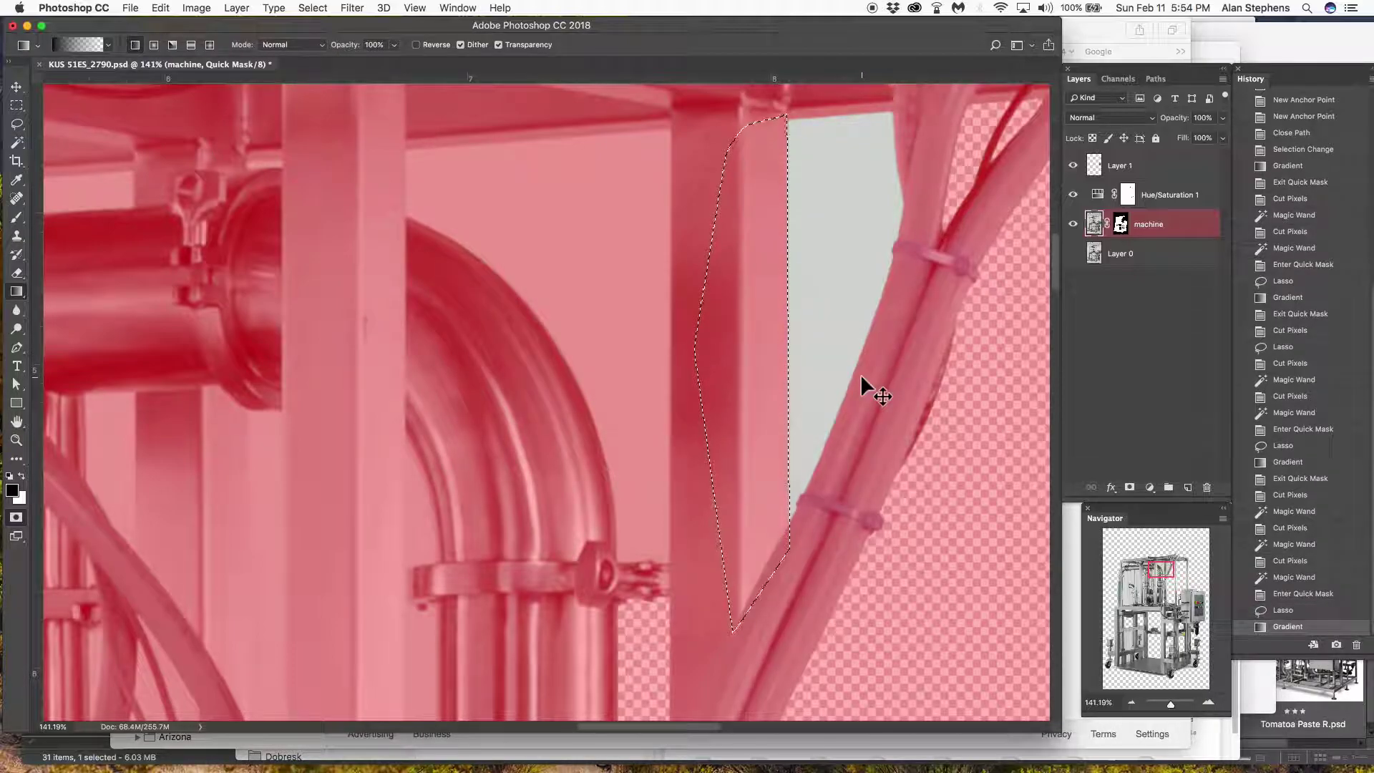
{"action": "key", "text": "q"}
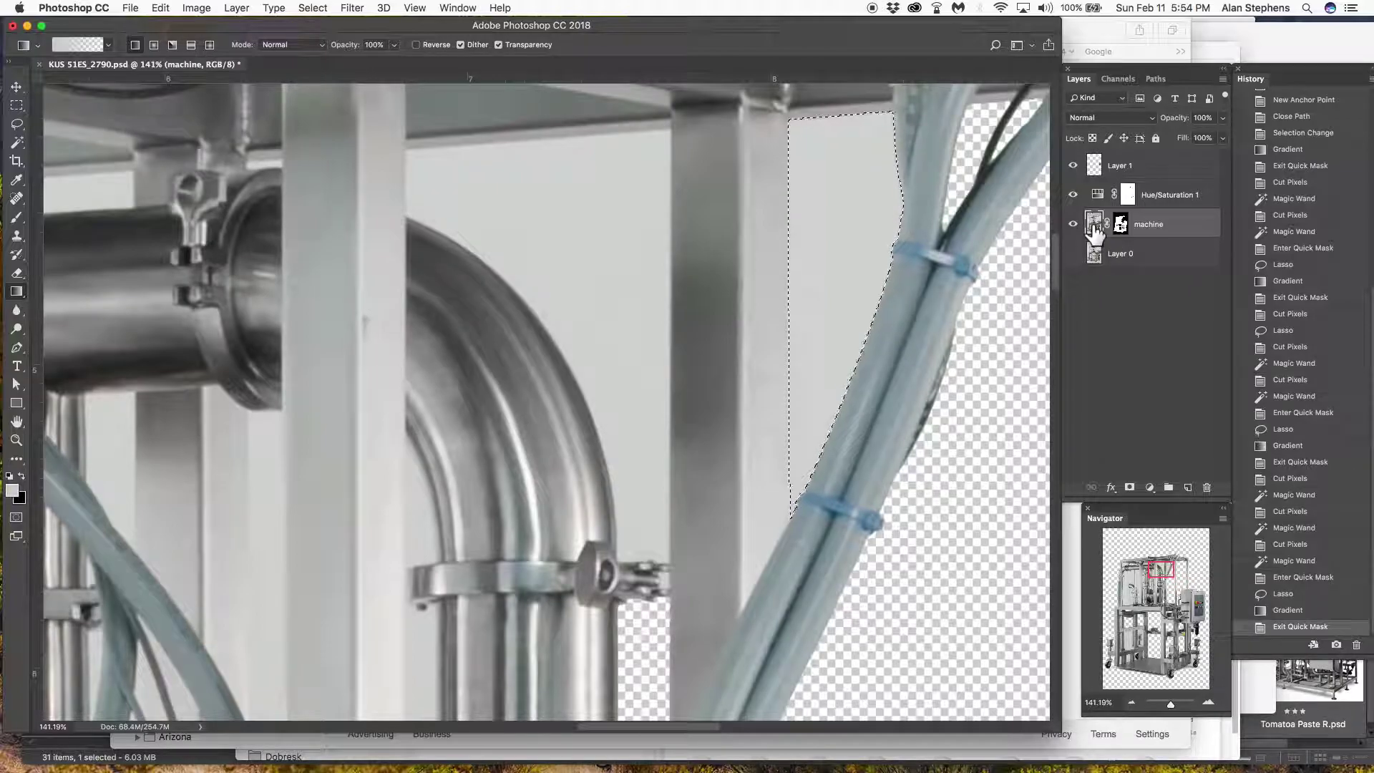
Hide the selected grey strip through the machine layer's mask
{"action": "left_click", "coordinate": [1121, 224]}
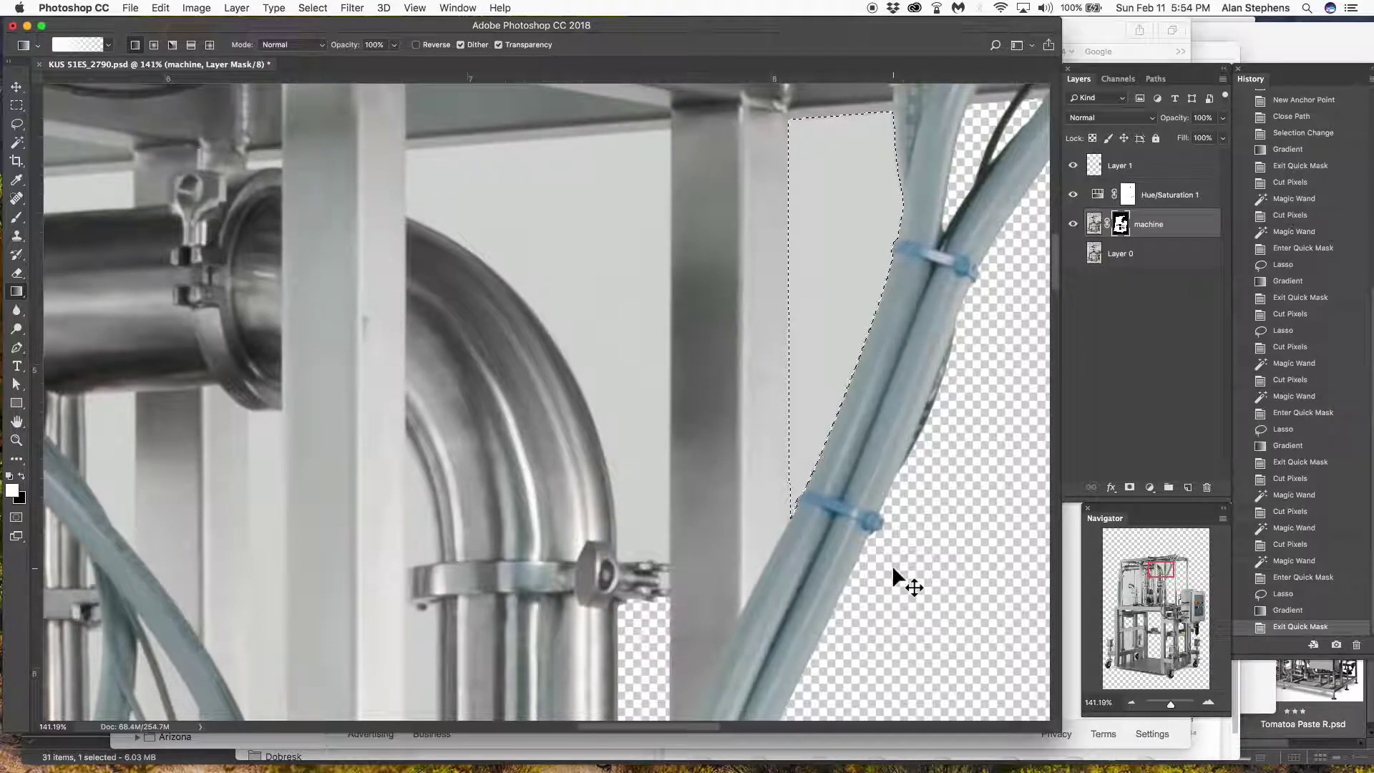
{"action": "key", "text": "ctrl+x"}
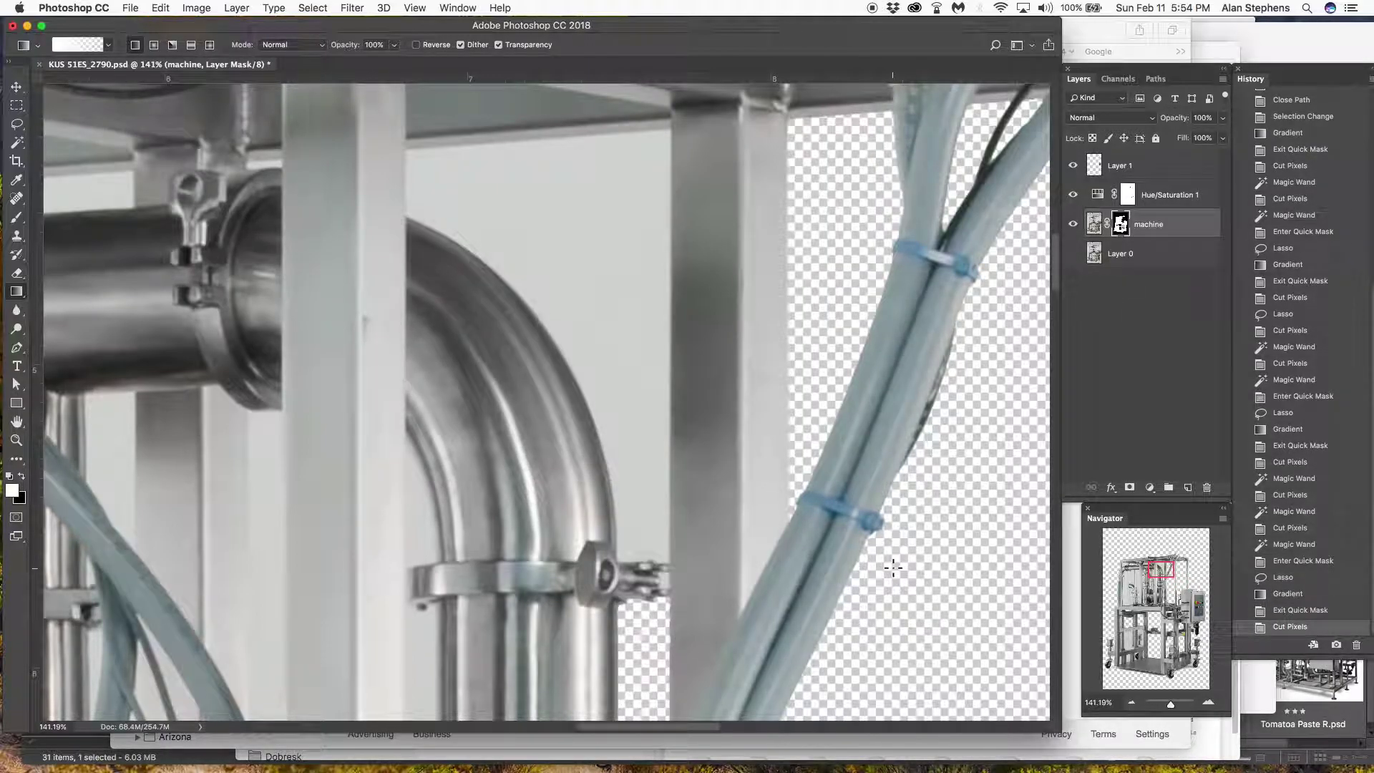
{"action": "scroll", "coordinate": [893, 568], "scroll_direction": "down", "scroll_amount": 5}
{"action": "scroll", "coordinate": [894, 567], "scroll_direction": "down", "scroll_amount": 3}
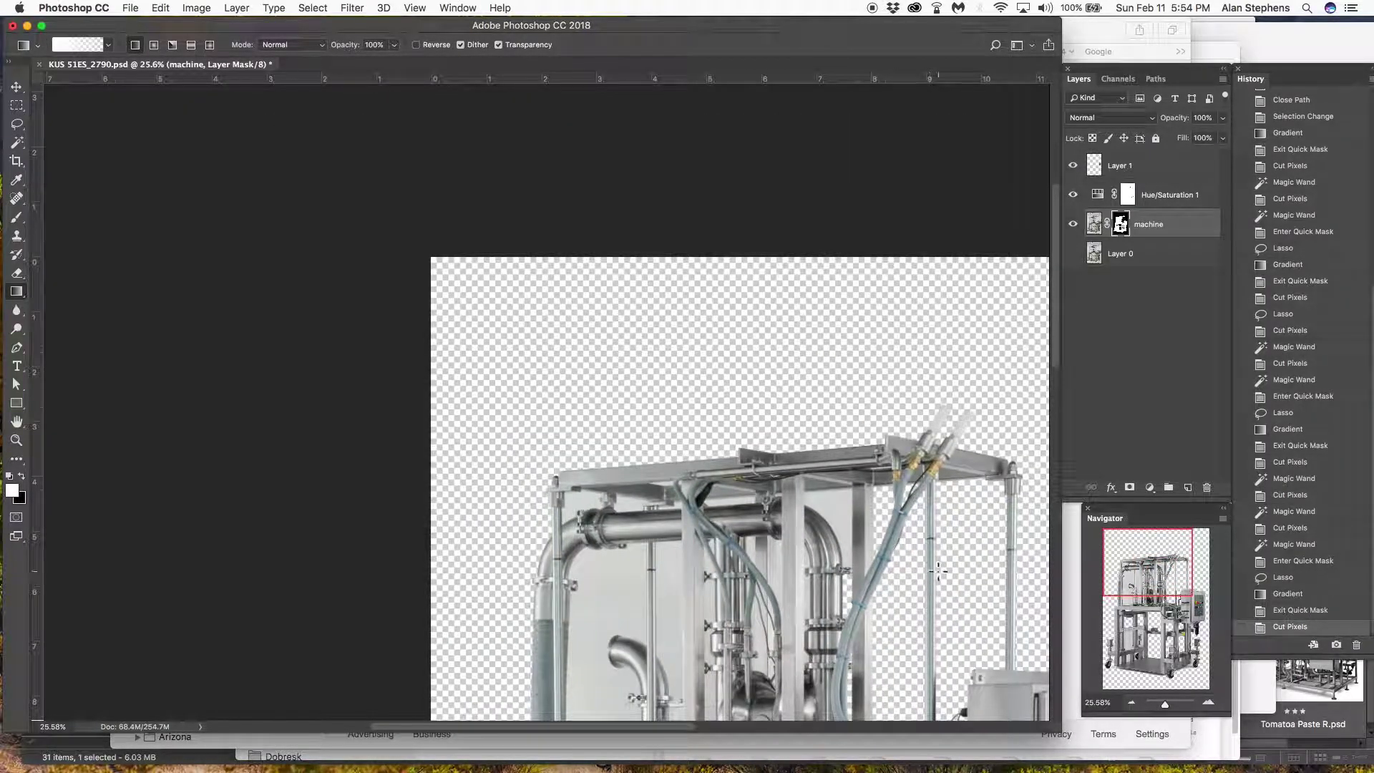
Pan to the machine and save the masked KUS 51ES_2790.psd document
{"action": "key", "text": "h"}
{"action": "scroll", "coordinate": [877, 553], "scroll_direction": "down", "scroll_amount": 5}
{"action": "scroll", "coordinate": [877, 553], "scroll_direction": "right", "scroll_amount": 2}
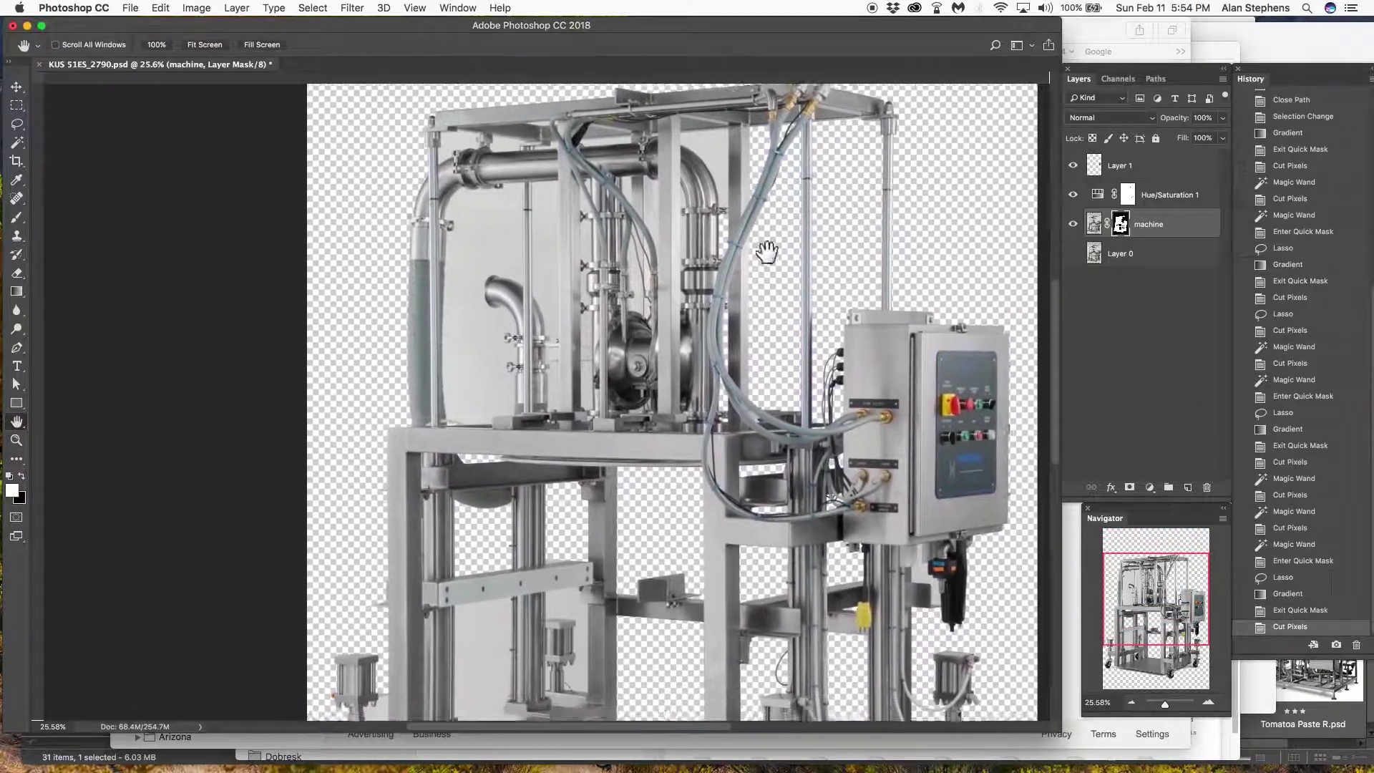
{"action": "key", "text": "super+s"}
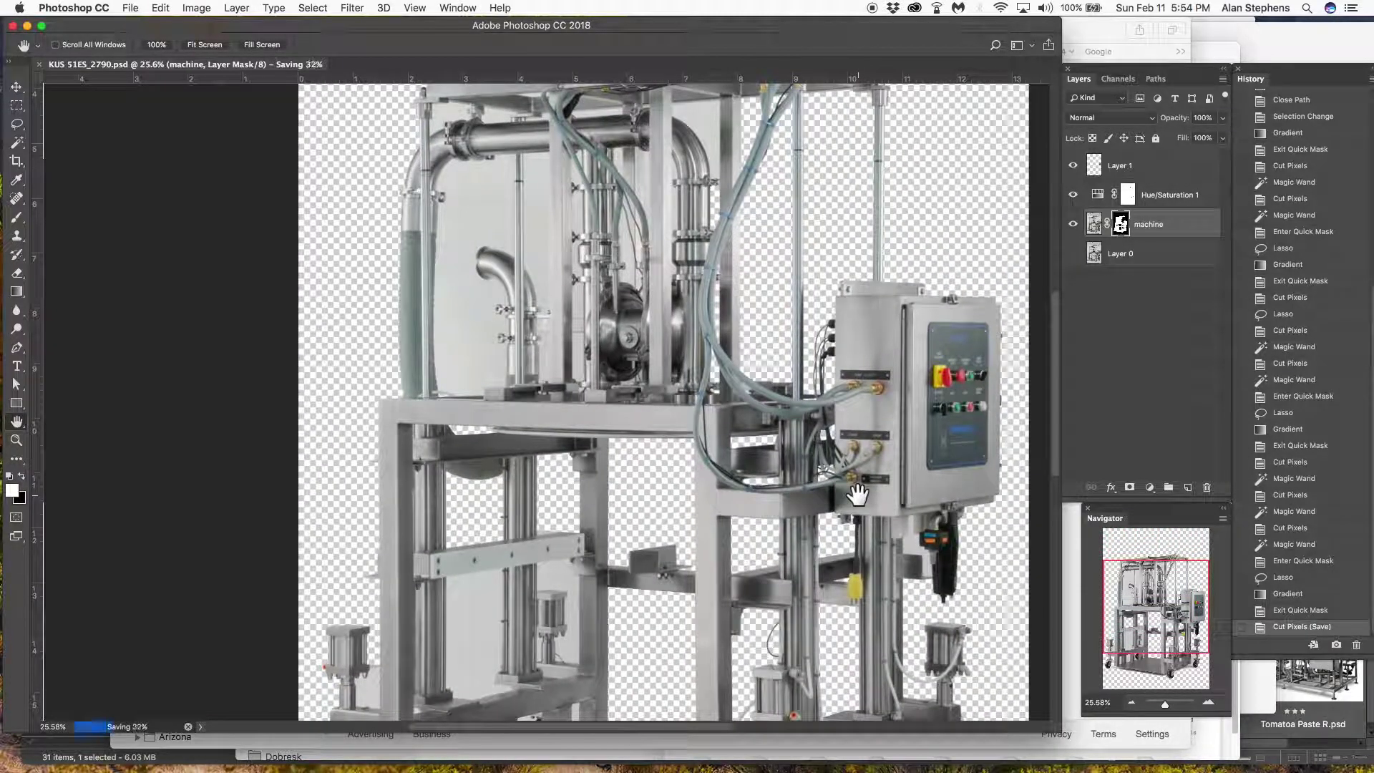